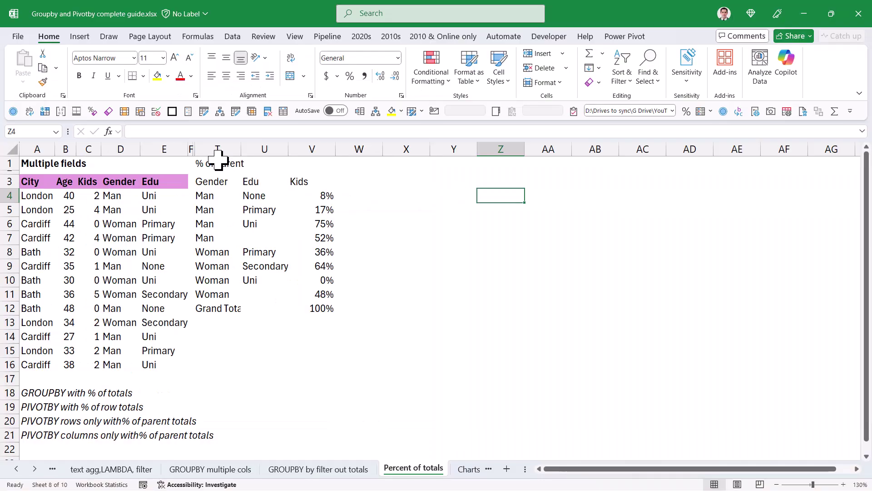
Move the percent-of-parent table from T1 to Z1.
drag(218, 159, 224, 202)
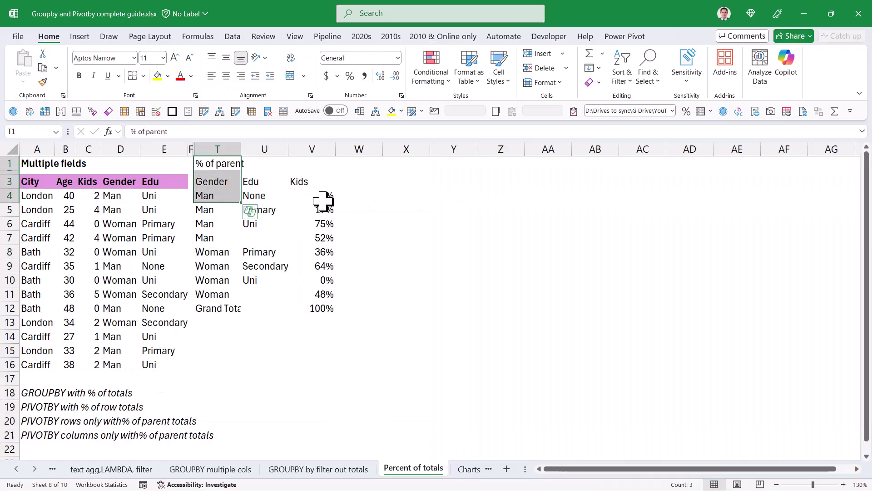
key(ctrl+c)
click(497, 163)
key(Return)
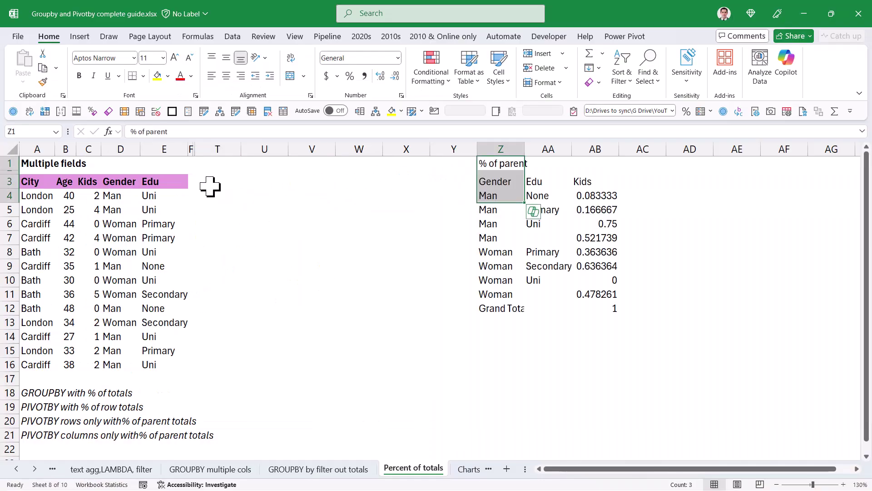
In T3, enter =GROUPBY(A3:A16,C3:C16,PERCENTOF) for each city's share of Kids.
click(210, 184)
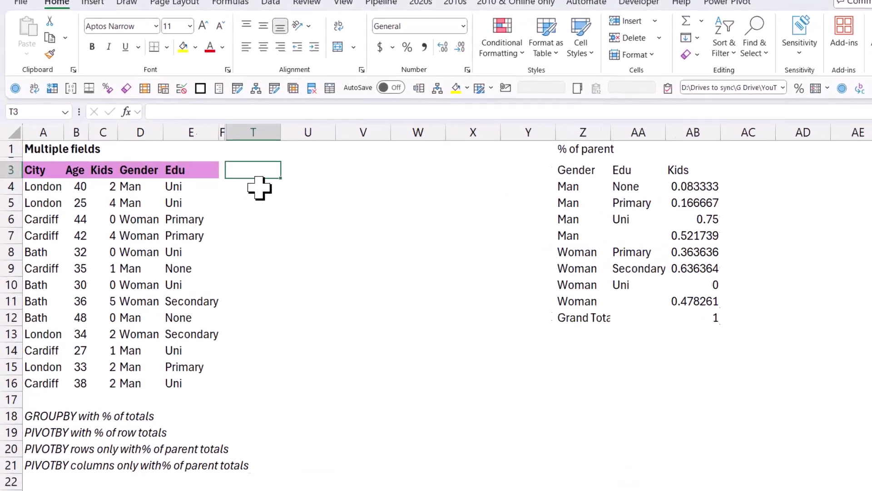
text(=)
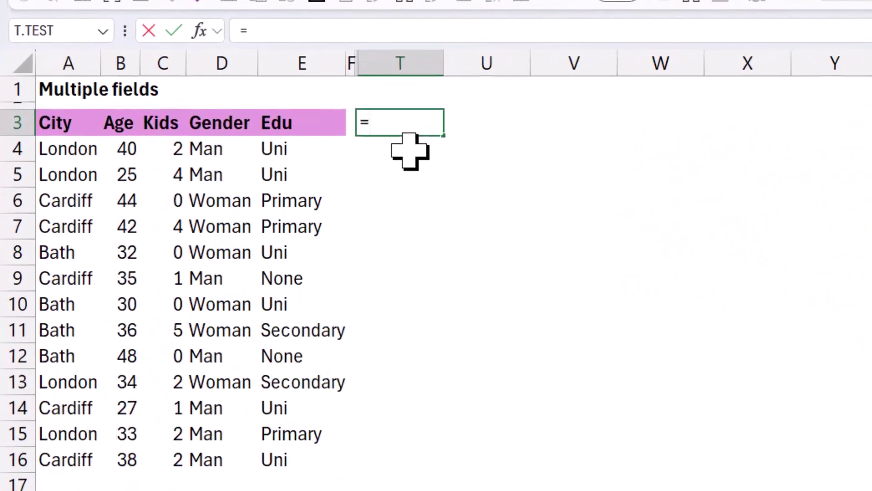
text(grou)
key(Tab)
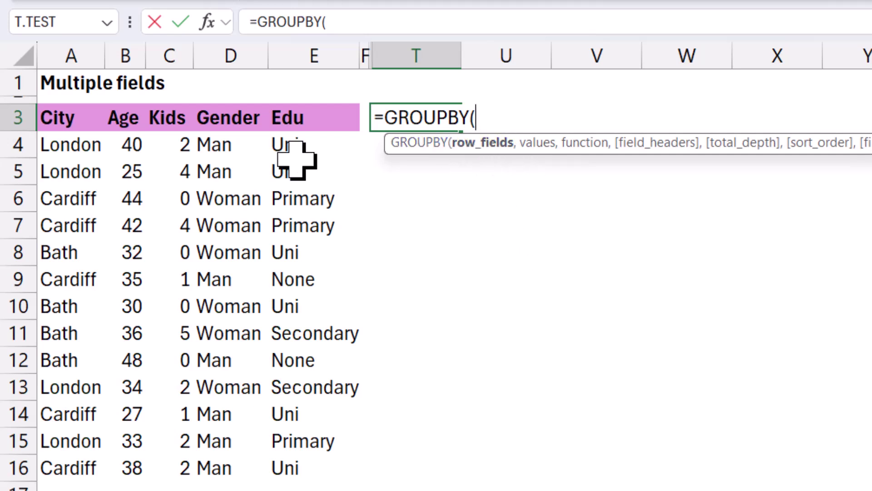
drag(58, 117, 69, 458)
text(,)
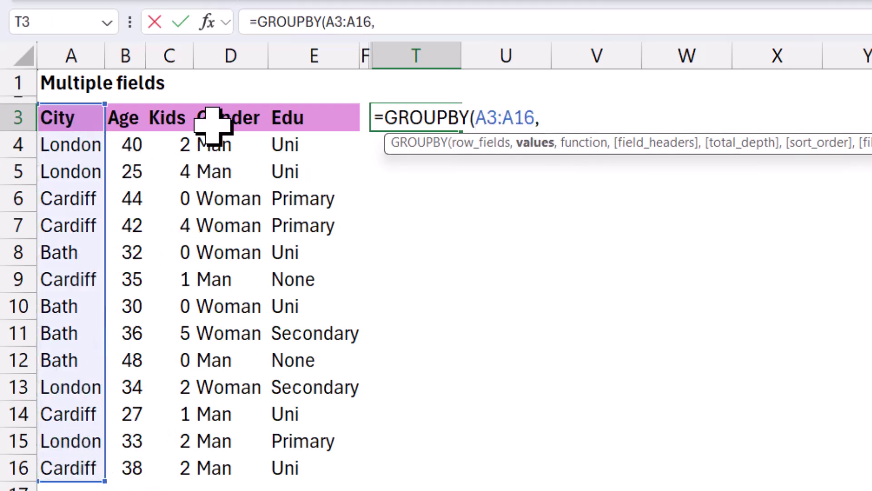
drag(183, 114, 184, 474)
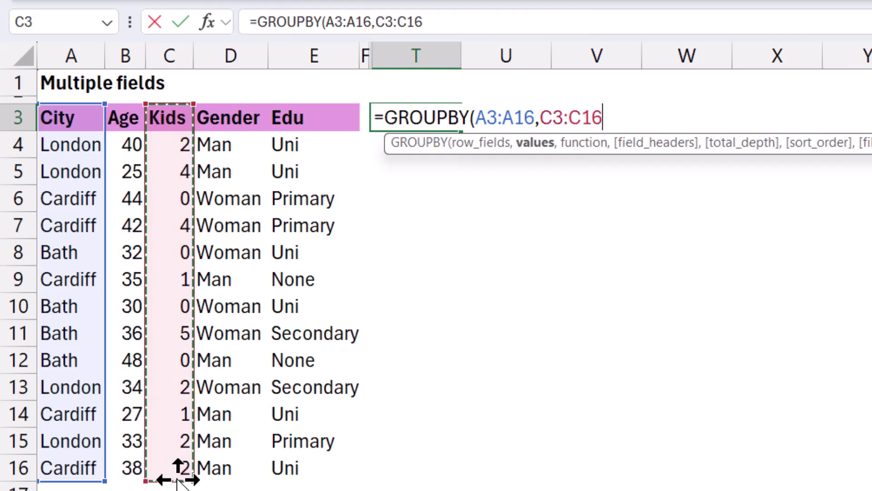
text(,)
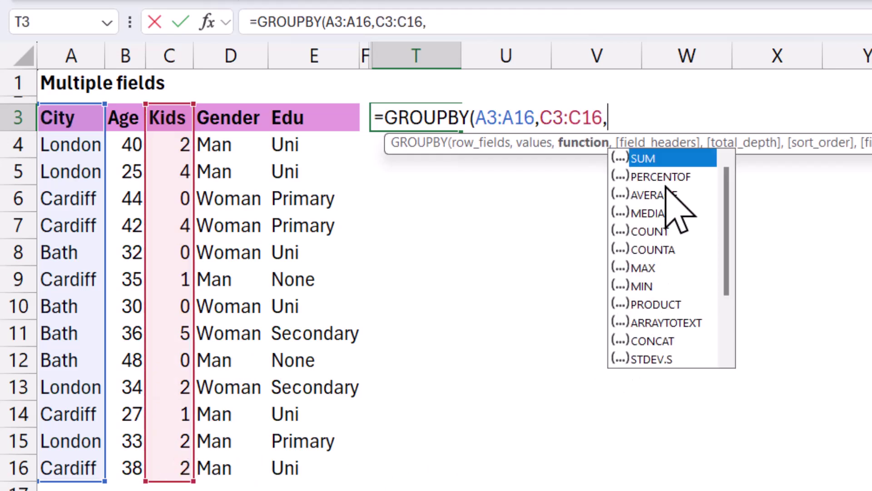
double_click(676, 177)
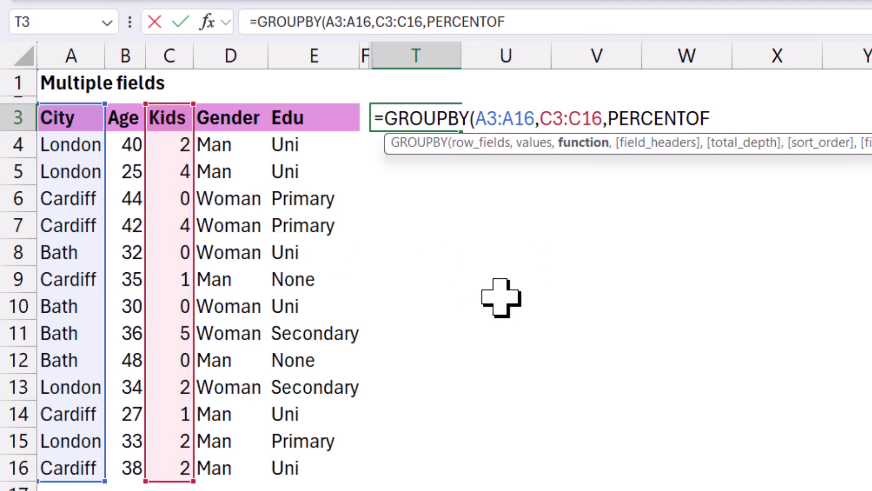
text())
key(Return)
Format the GROUPBY results in U3:U11 as percentages.
key(Up)
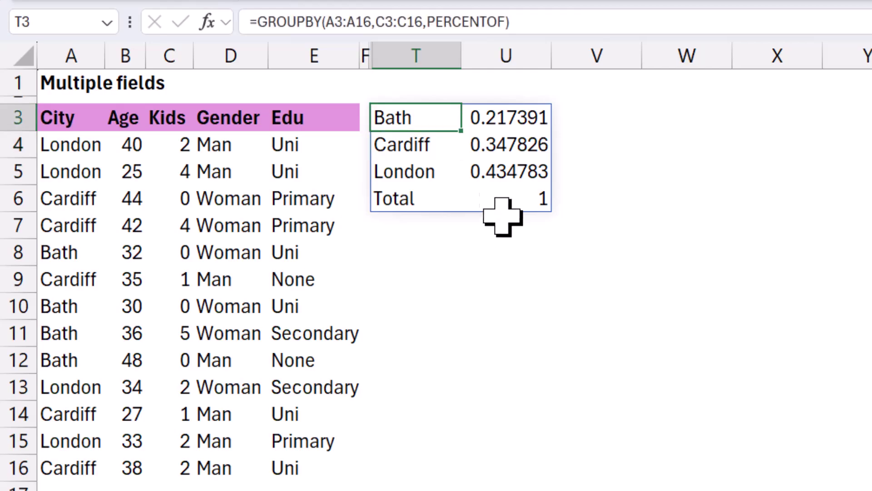
drag(507, 119, 506, 334)
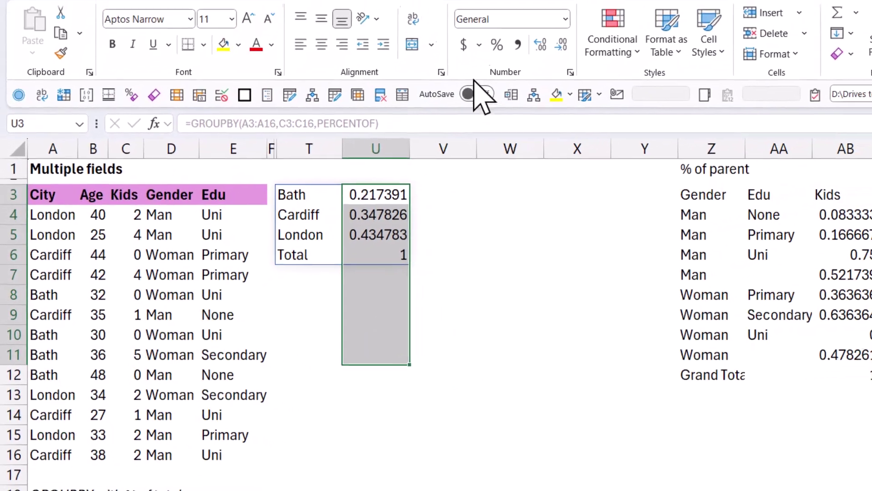
key(ctrl+shift+5)
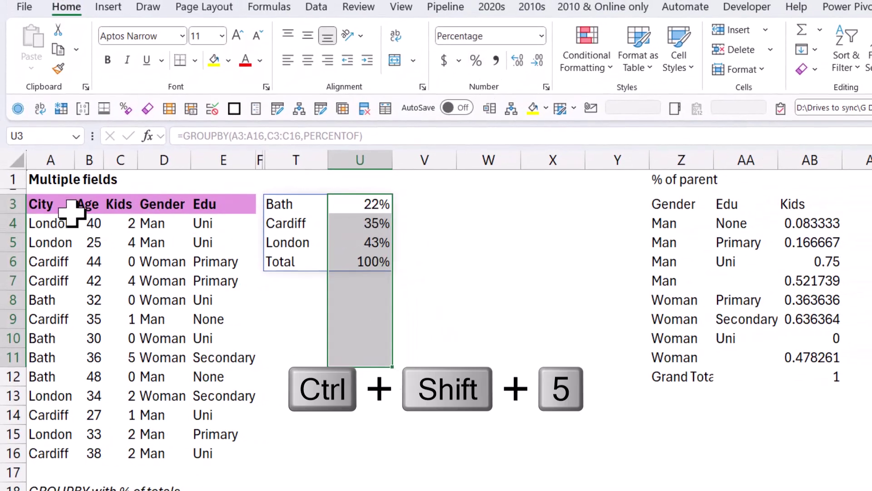
Create an empty PivotTable from A3:E16 at V3 on the existing sheet.
drag(72, 211, 230, 446)
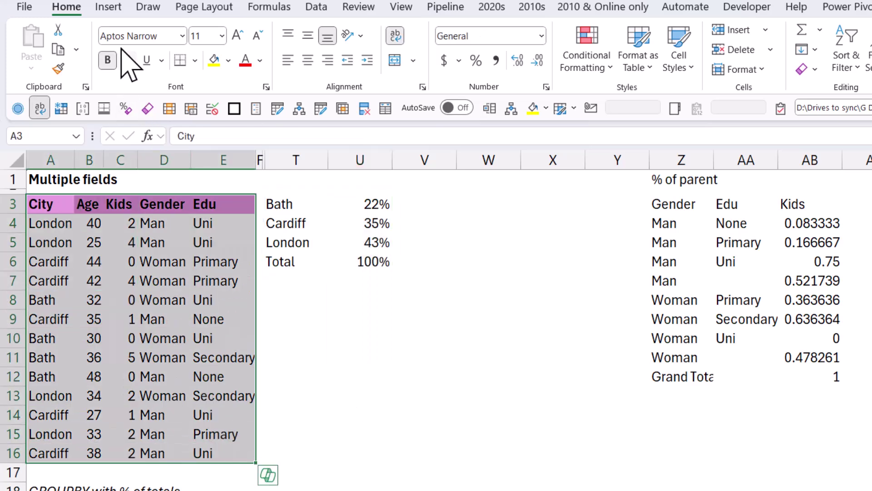
click(110, 8)
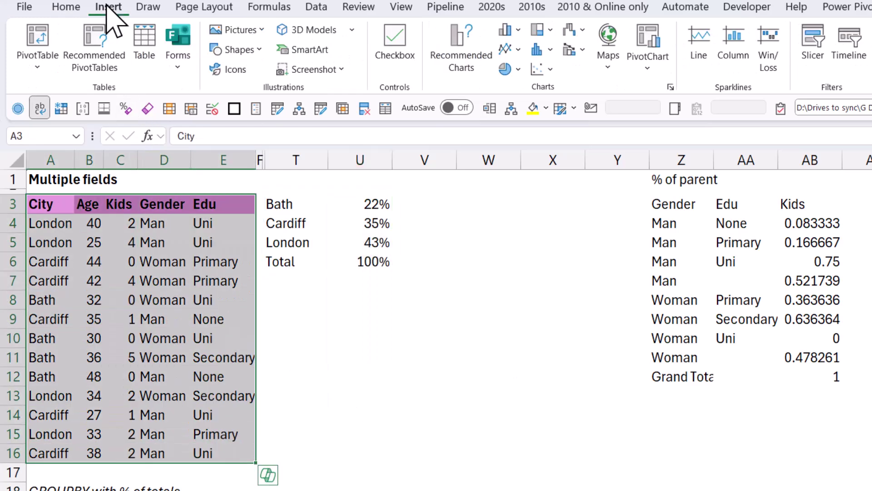
click(45, 34)
click(479, 402)
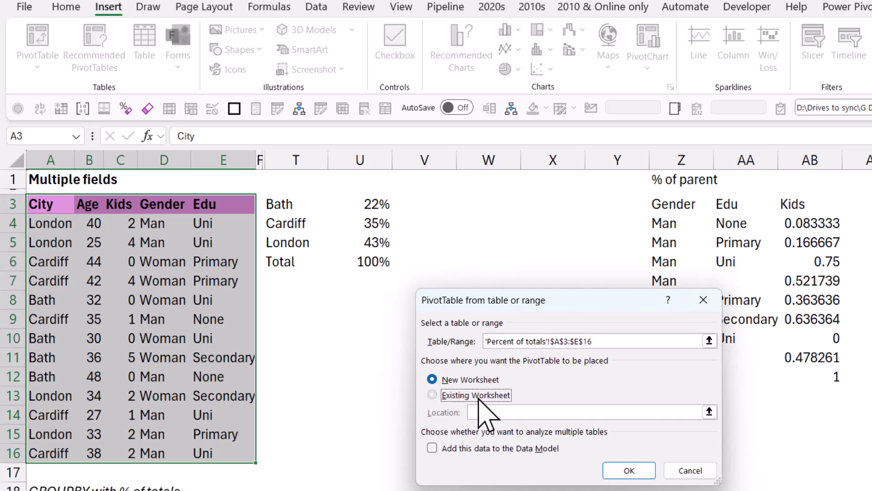
click(709, 412)
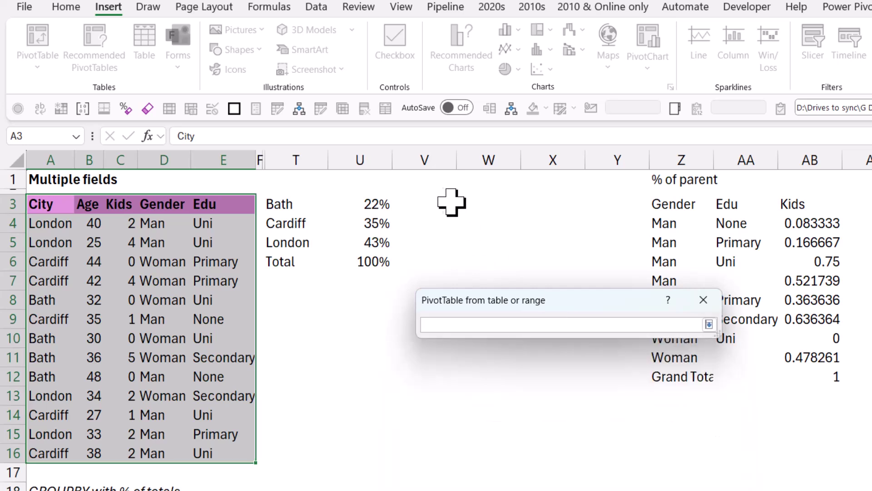
click(437, 206)
key(Return)
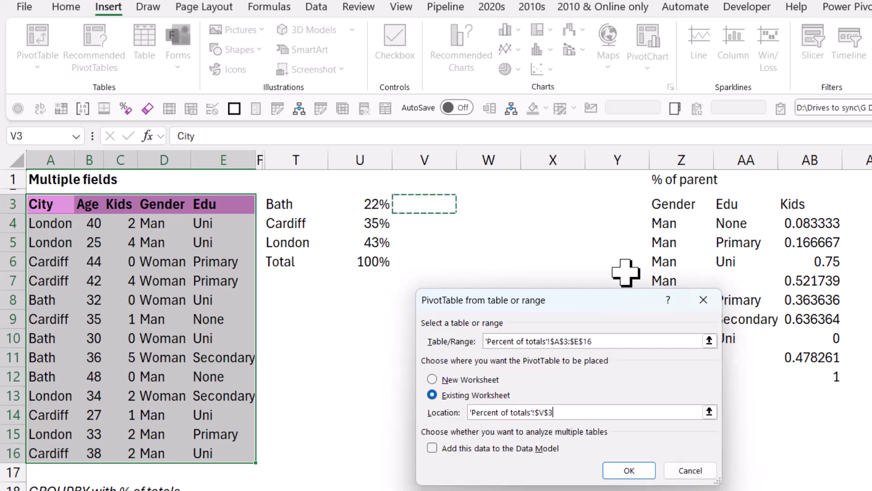
key(Return)
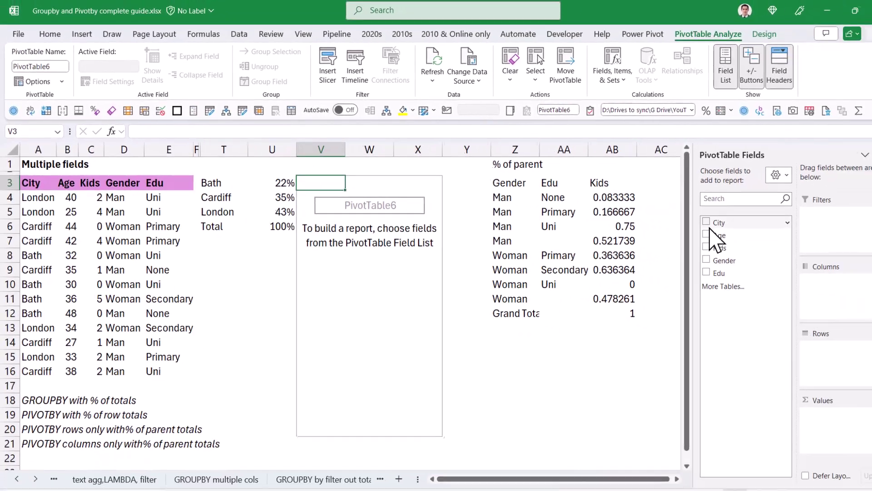
Add City as rows and Kids as values, shown as % of Grand Total.
click(787, 233)
click(687, 244)
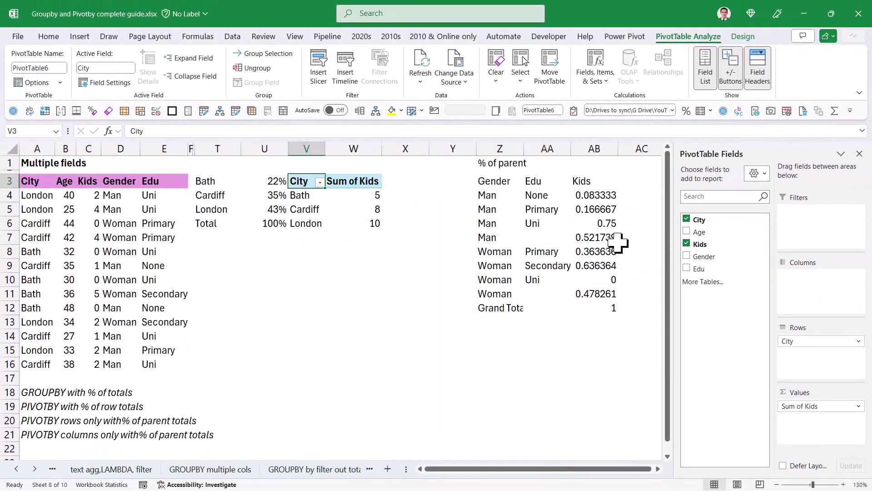
right_click(363, 210)
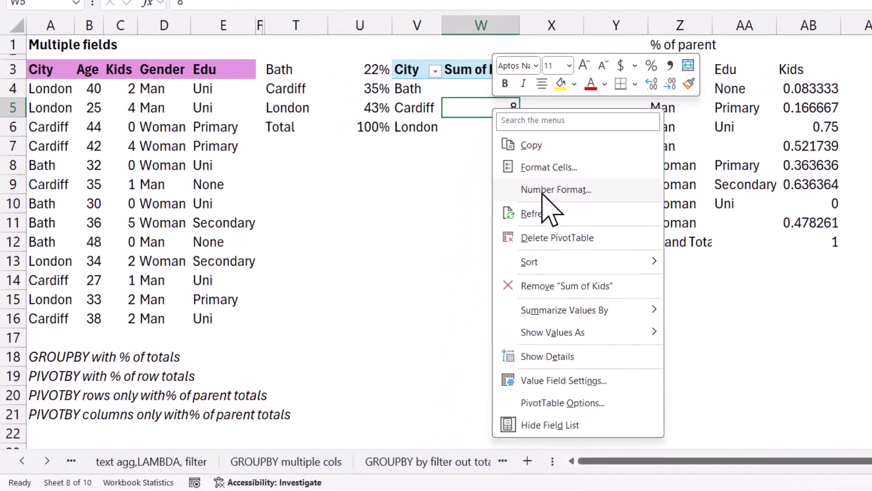
mouse_move(602, 333)
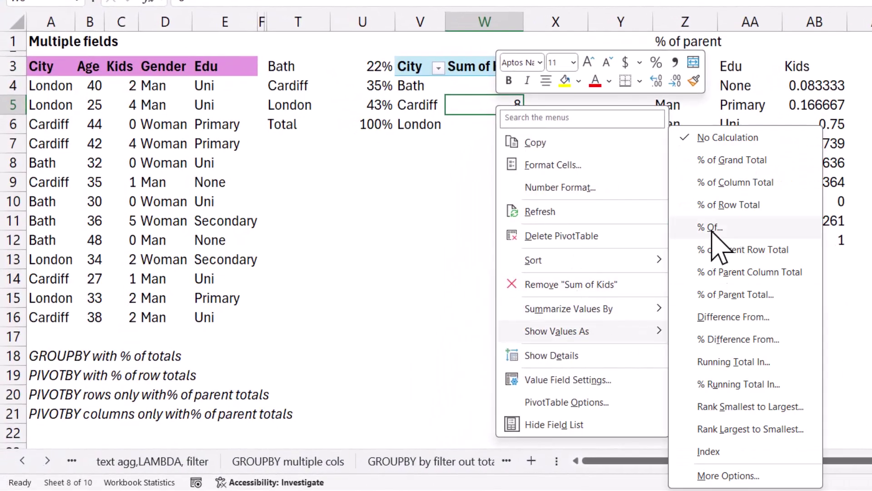
click(722, 160)
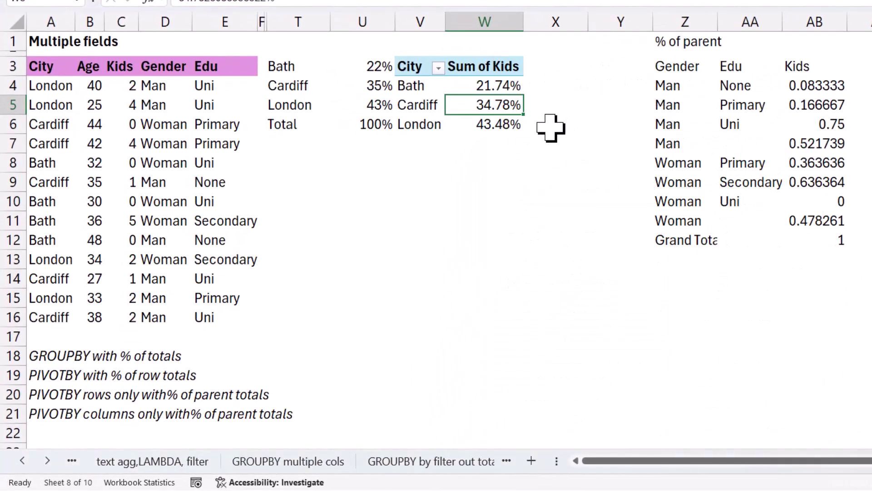
Format the pivot Kids values in column W as whole percentages.
drag(491, 85, 501, 164)
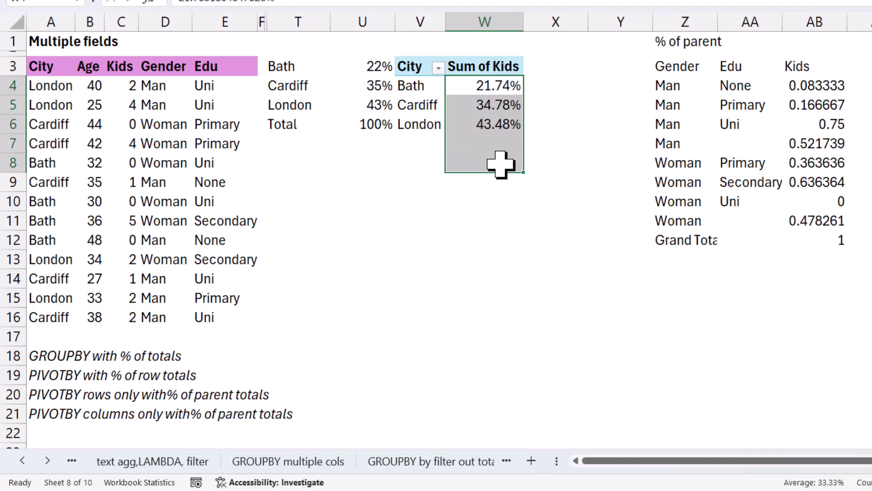
key(Down)
key(Up)
key(Up)
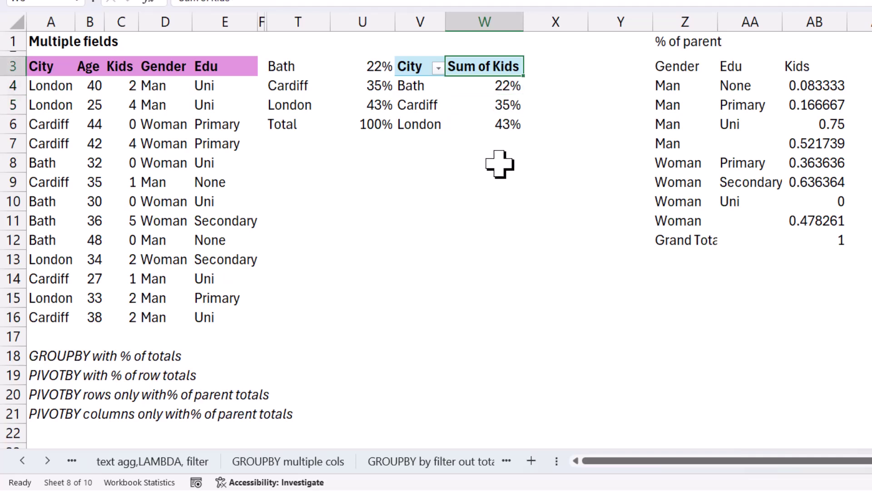
key(ctrl+shift+5)
click(473, 85)
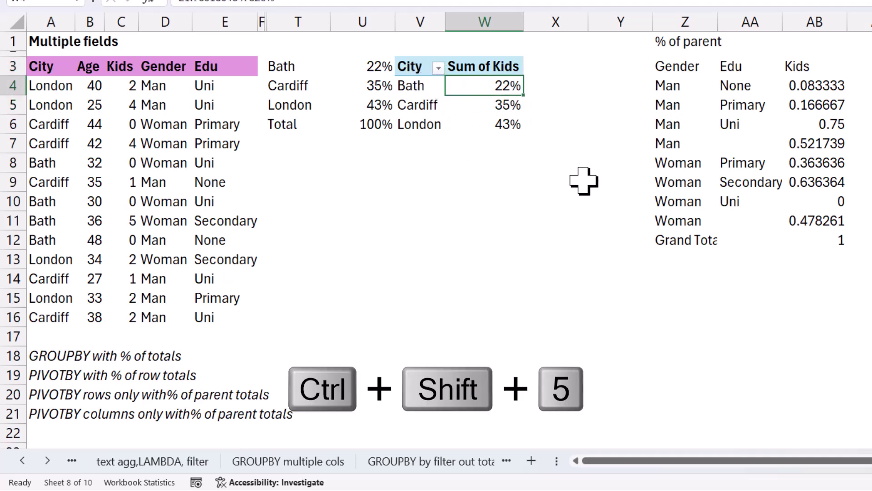
right_click(473, 86)
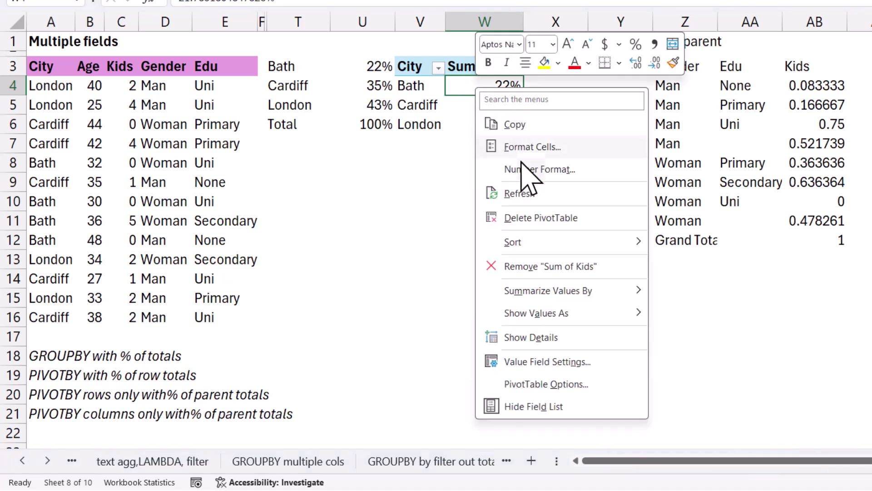
mouse_move(526, 312)
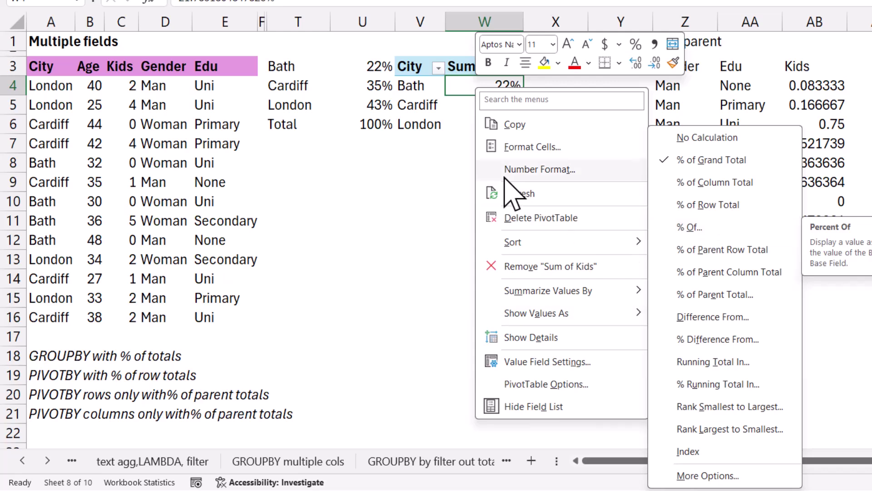
click(415, 65)
click(415, 68)
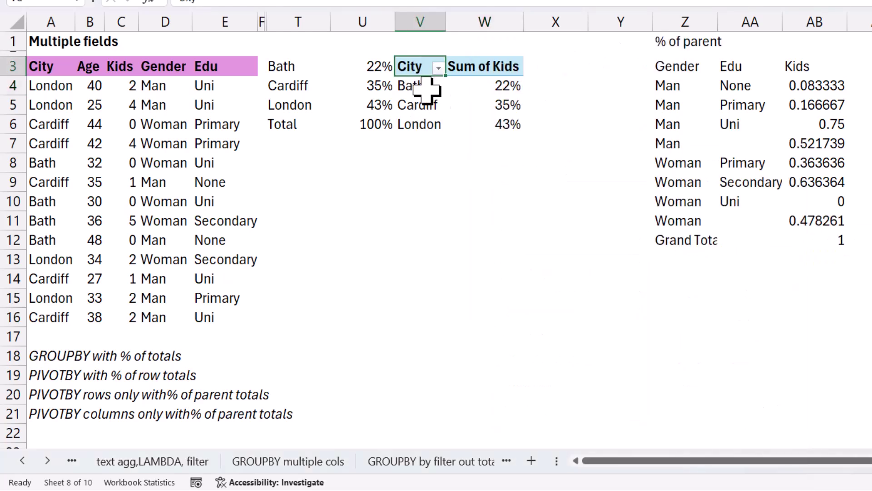
mouse_move(477, 131)
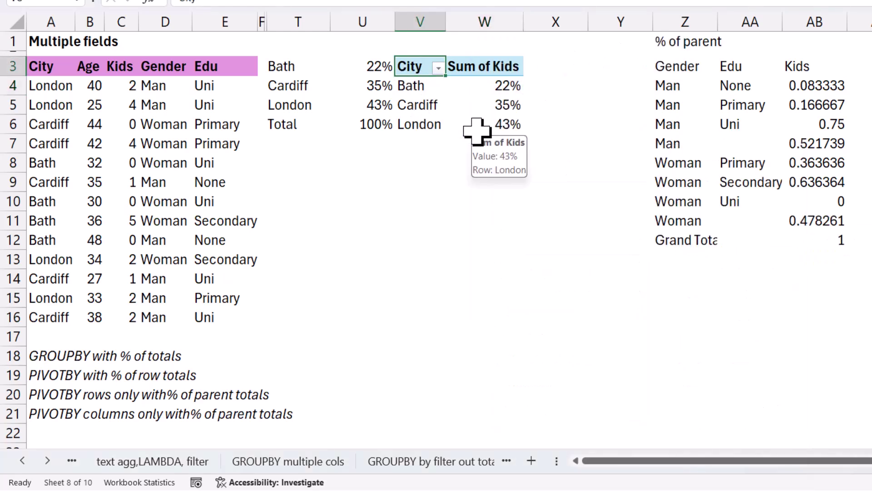
key(Left)
key(Left)
key(shift+Right)
key(Right)
key(Right)
key(ctrl+shift+Down)
key(ctrl+shift+Right)
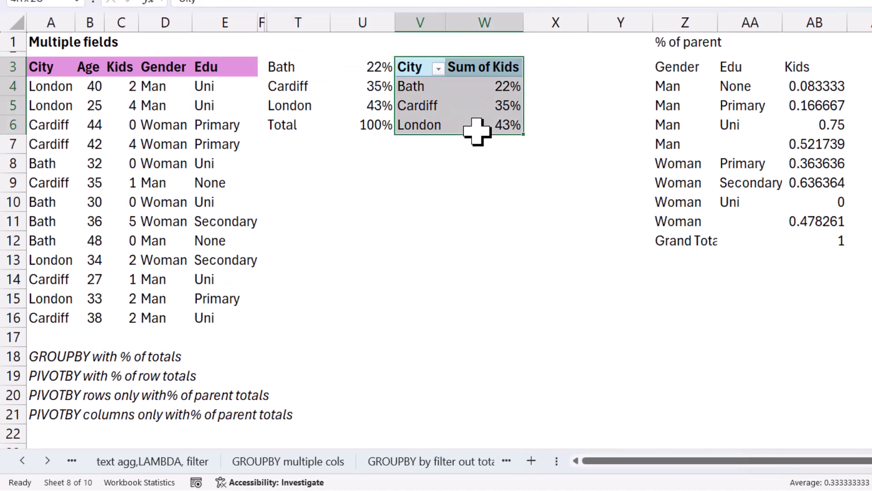
key(ctrl+c)
key(shift+BackSpace)
key(Escape)
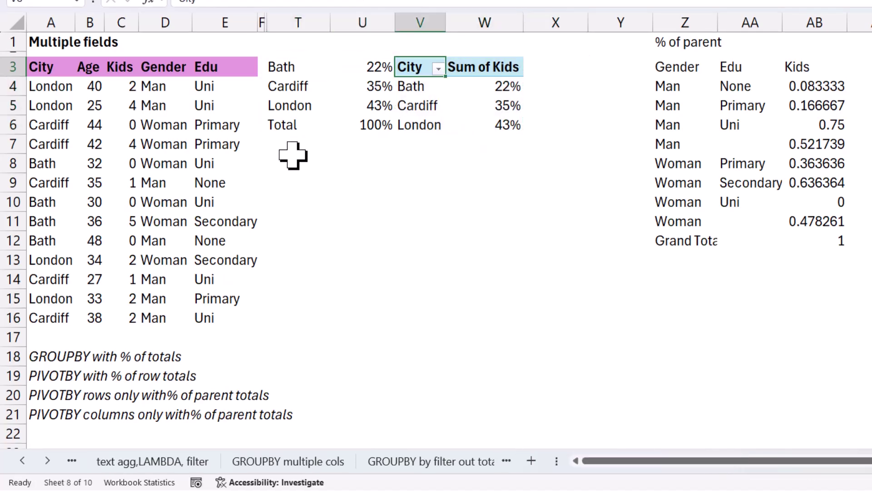
Add a field_headers argument of 3 after PERCENTOF in the T3 GROUPBY formula.
click(296, 162)
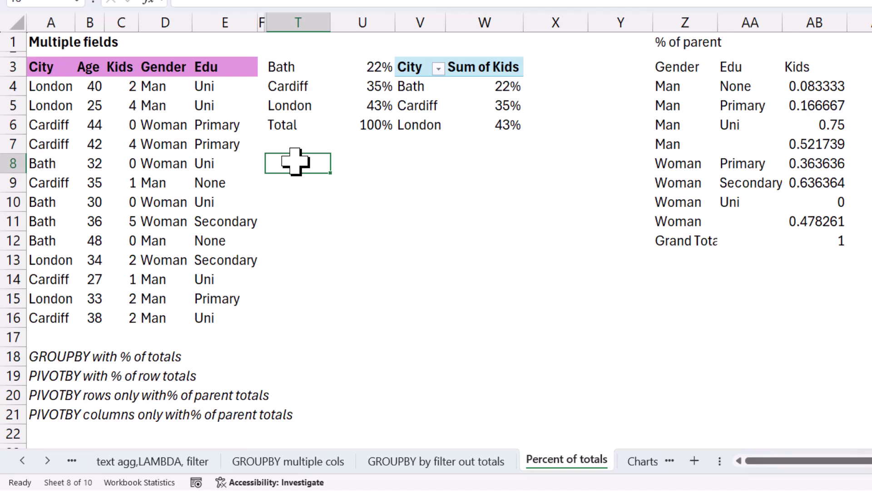
key(Up)
key(Up)
key(Up)
key(Up)
key(Up)
key(F2)
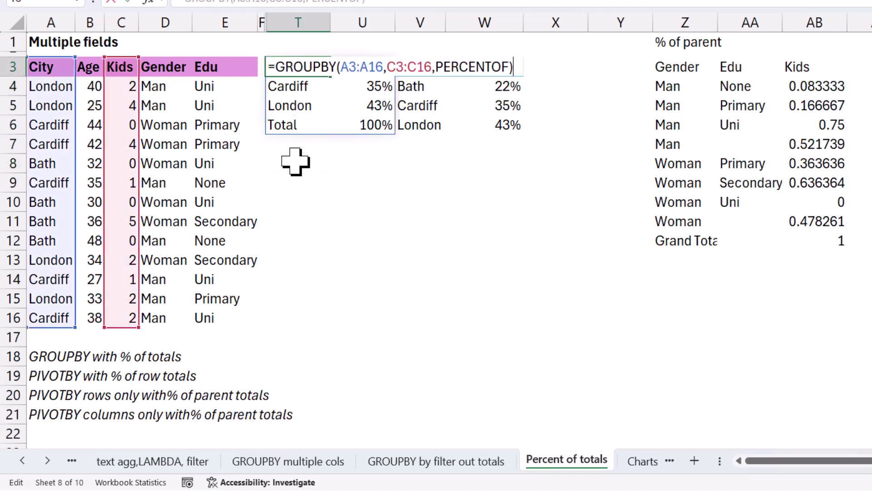
key(Left)
text(,)
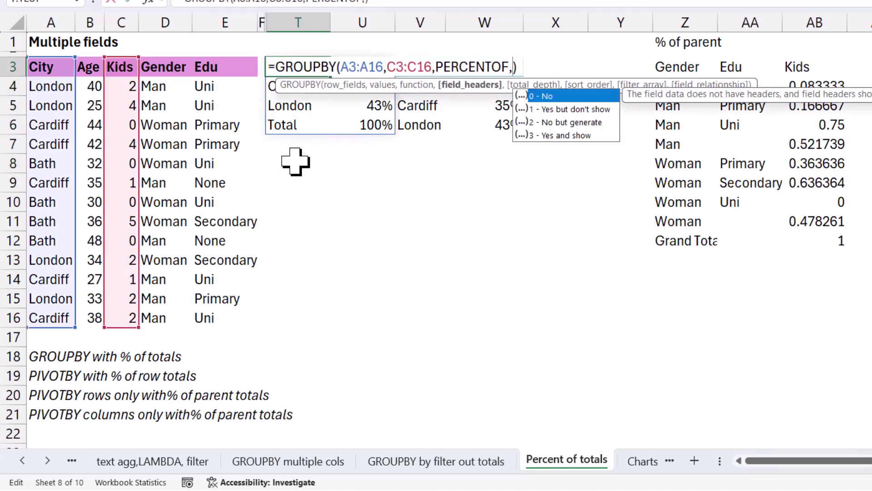
key(Down)
key(Down)
key(Down)
text(3)
key(Return)
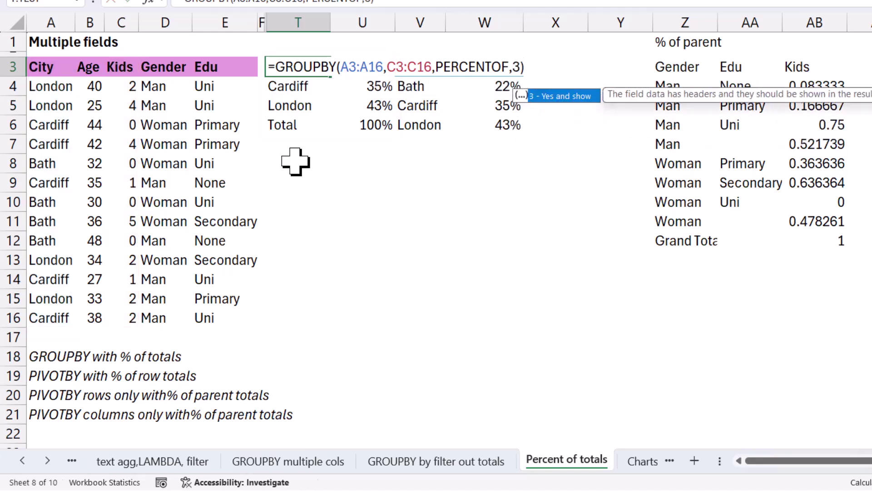
Check the new City and Kids headers, then move to empty cell T9.
key(Up)
key(Right)
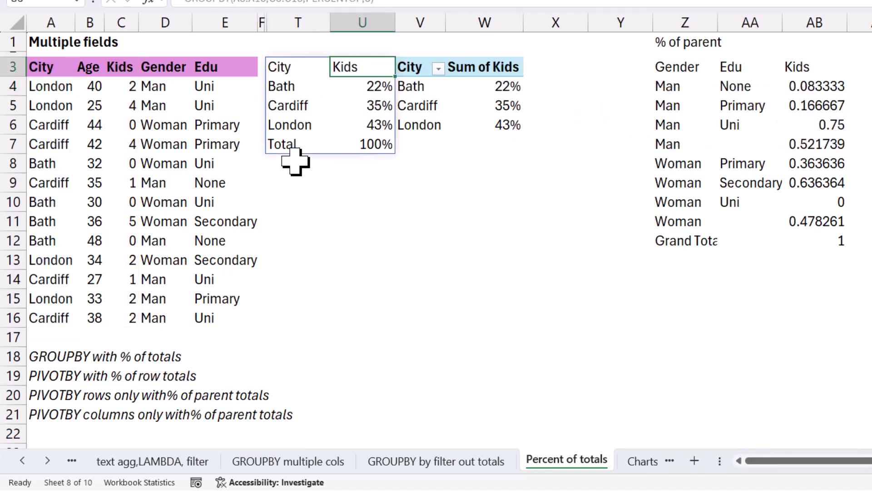
key(Left)
key(Down)
key(Down)
key(Down)
key(Up)
key(Up)
key(Up)
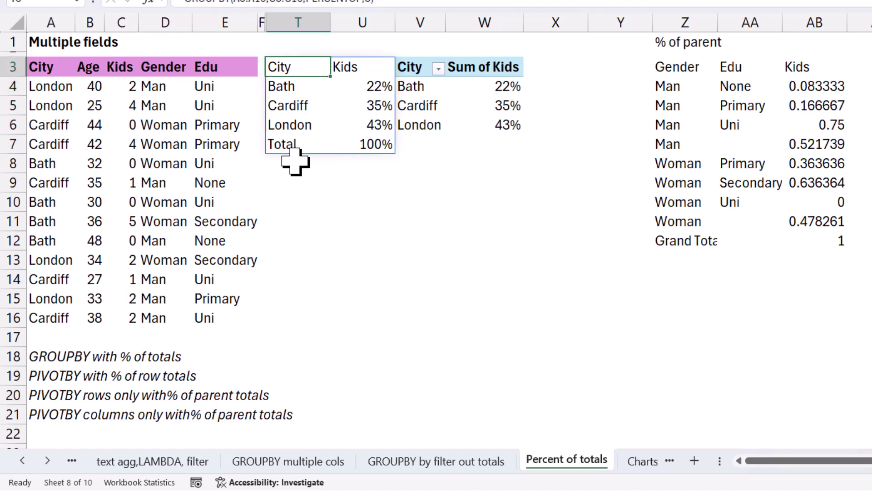
key(Down)
key(Down)
key(Down)
key(Down)
key(Down)
key(Down)
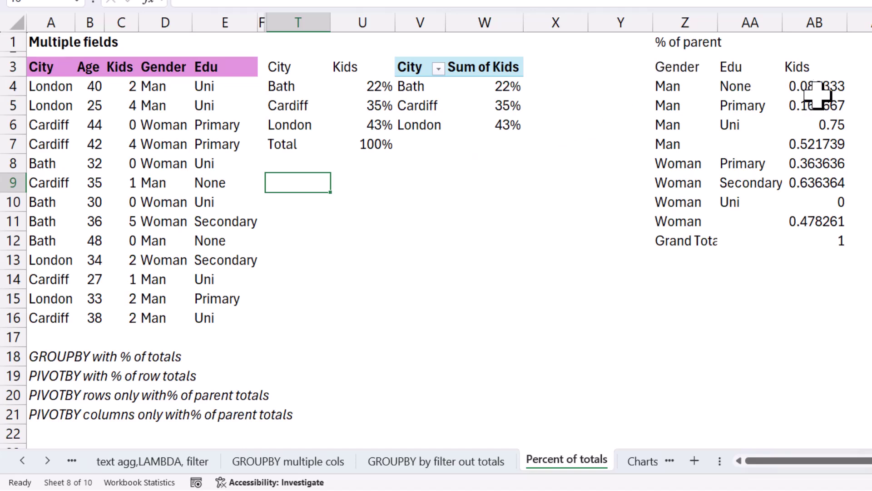
drag(810, 86, 817, 261)
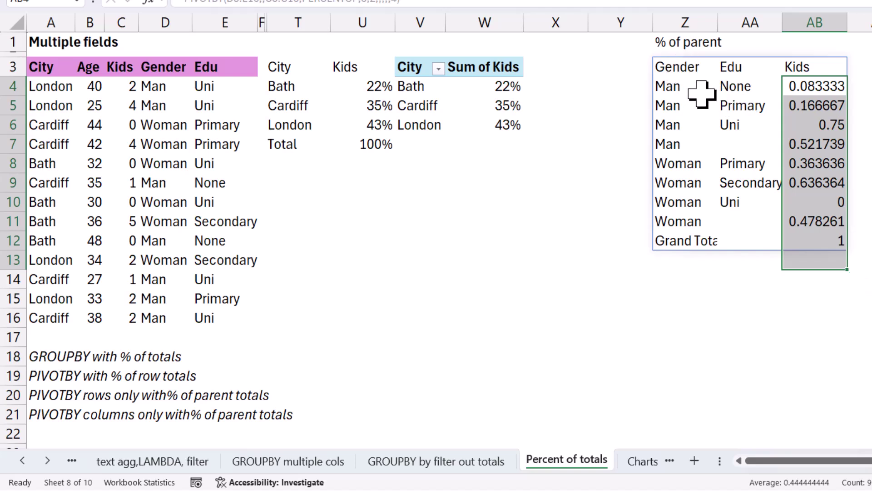
double_click(683, 66)
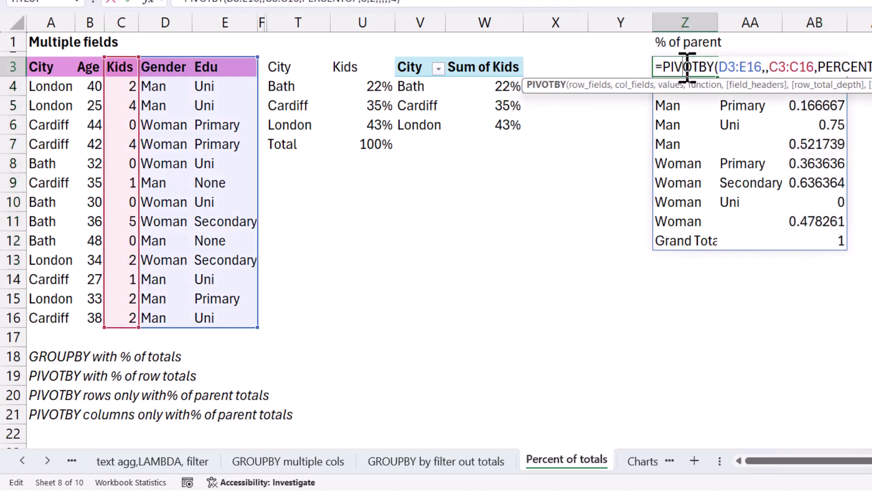
In T9, start a PIVOTBY with Gender and Edu (D3:E16) as rows and Kids (C3:C16) as values.
key(Escape)
click(299, 172)
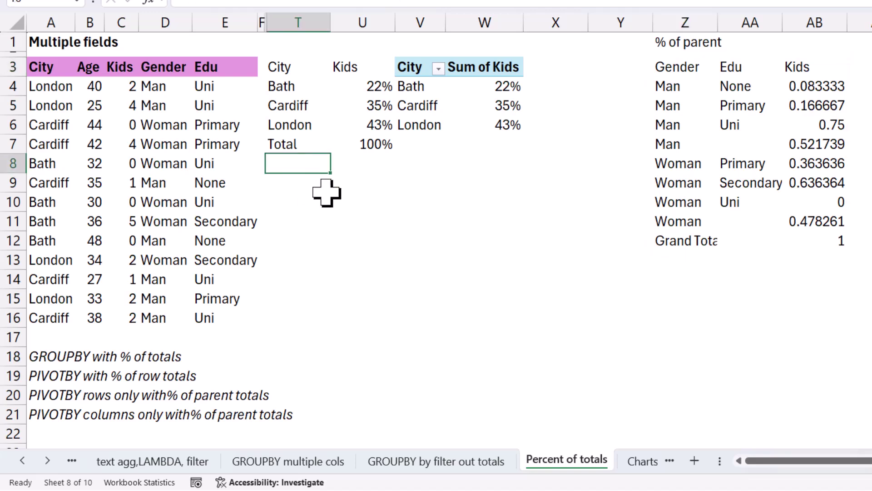
click(327, 191)
text(=pivot)
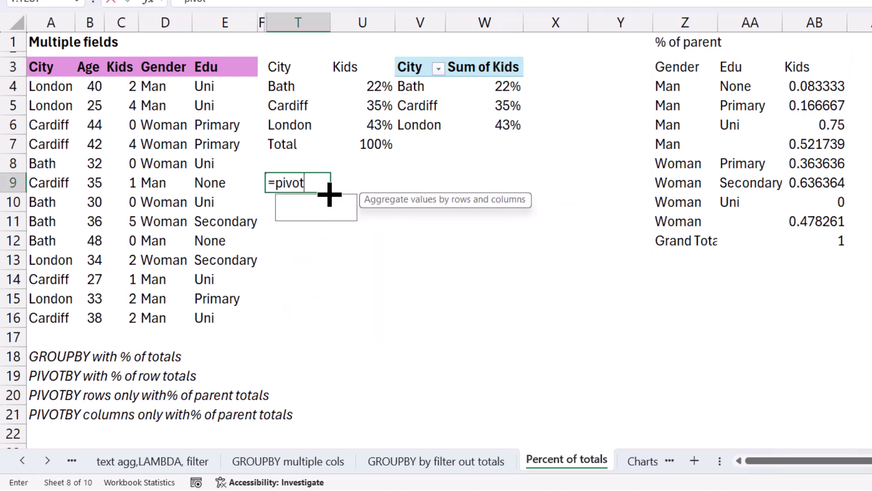
key(Tab)
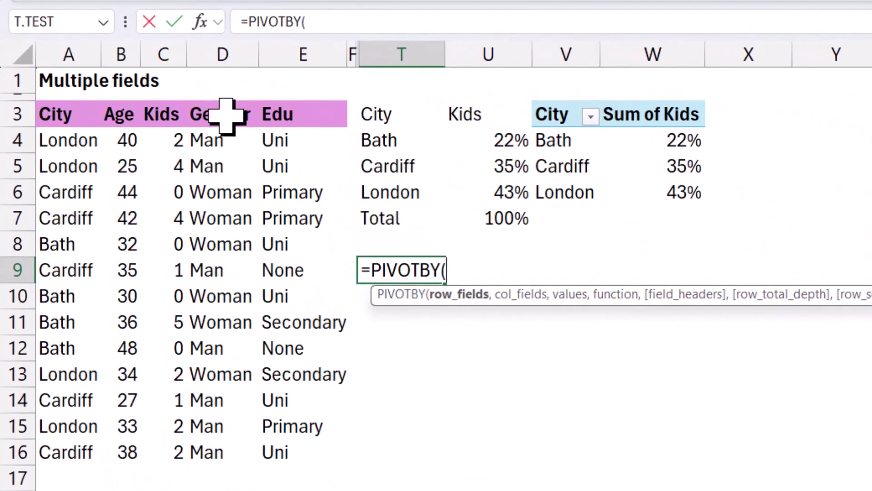
drag(226, 113, 317, 443)
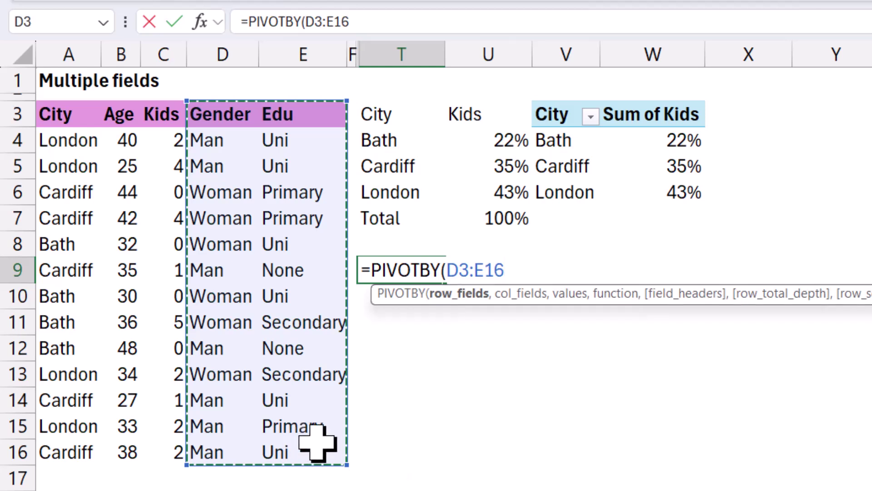
text(,)
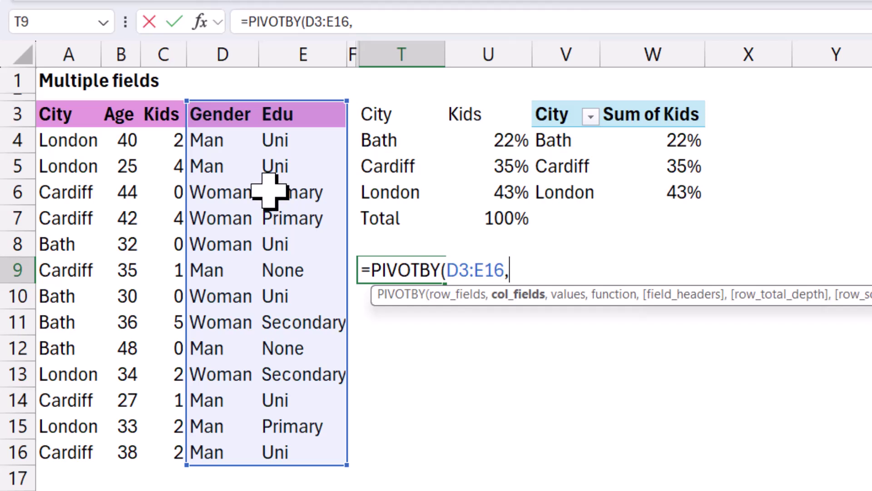
text(,)
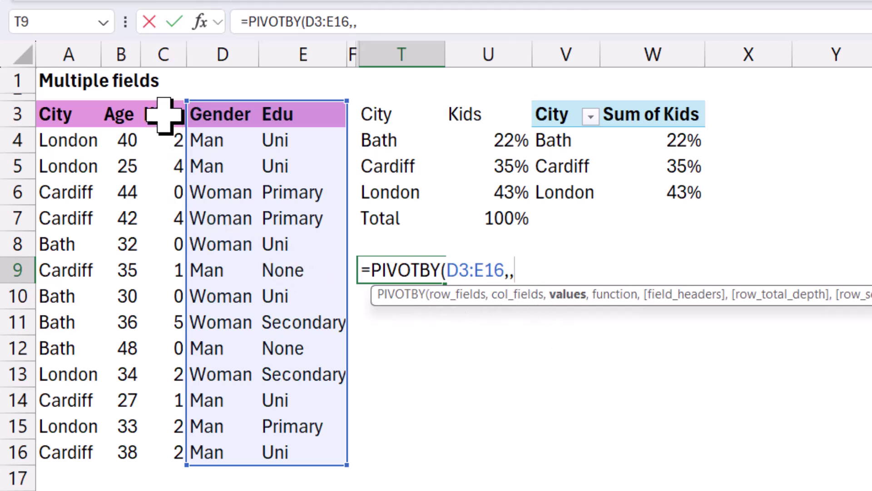
drag(164, 116, 165, 458)
Finish the PIVOTBY arguments with PERCENTOF, field headers 3 and row total depth 2.
text(,)
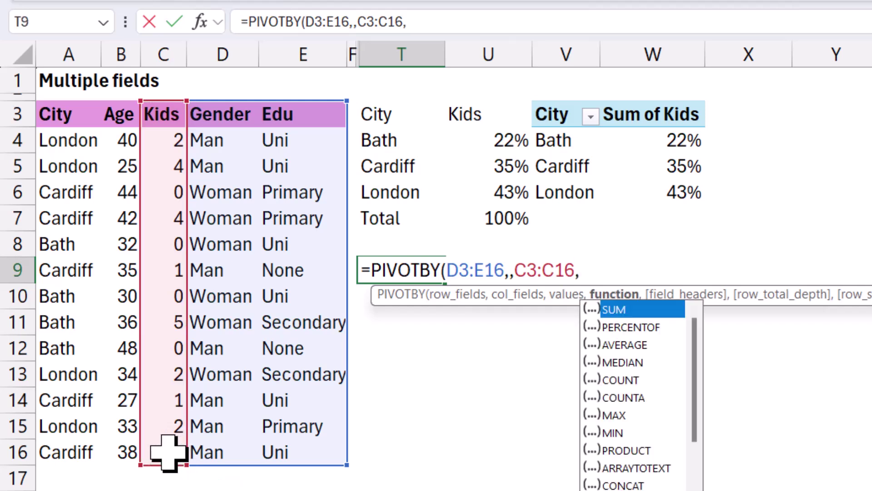
key(Down)
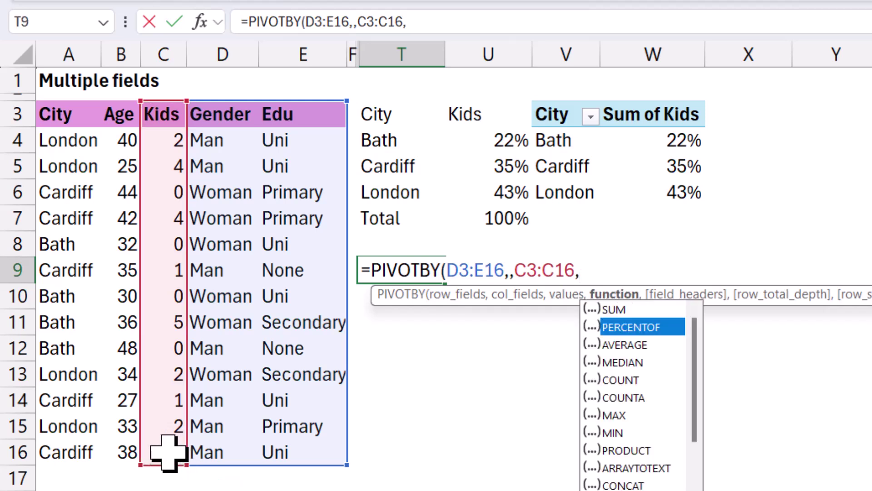
double_click(654, 328)
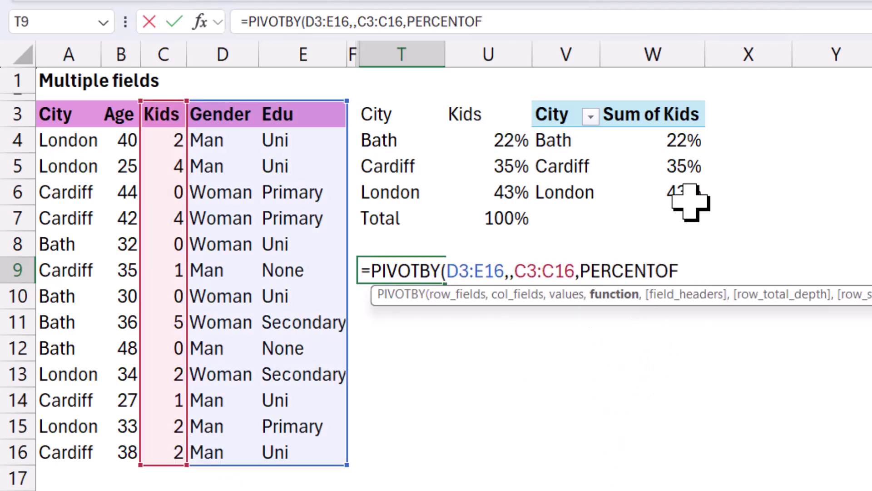
text(,)
key(Down)
key(Down)
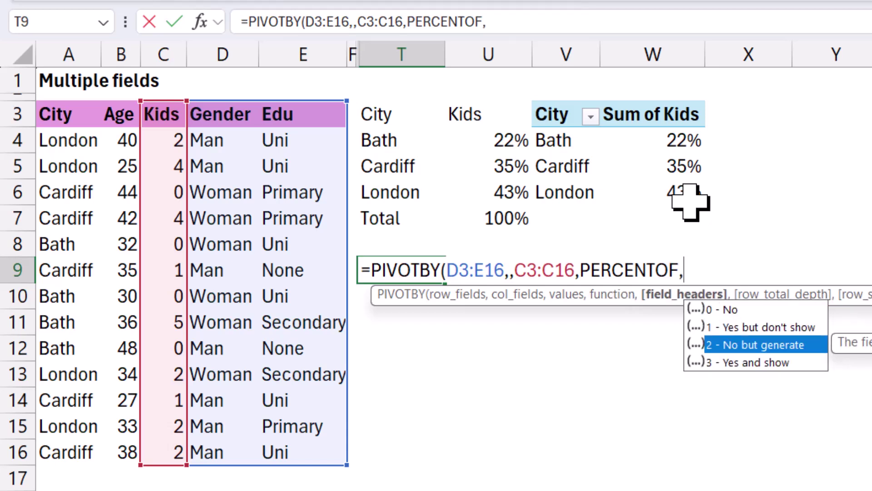
key(Down)
text(3,)
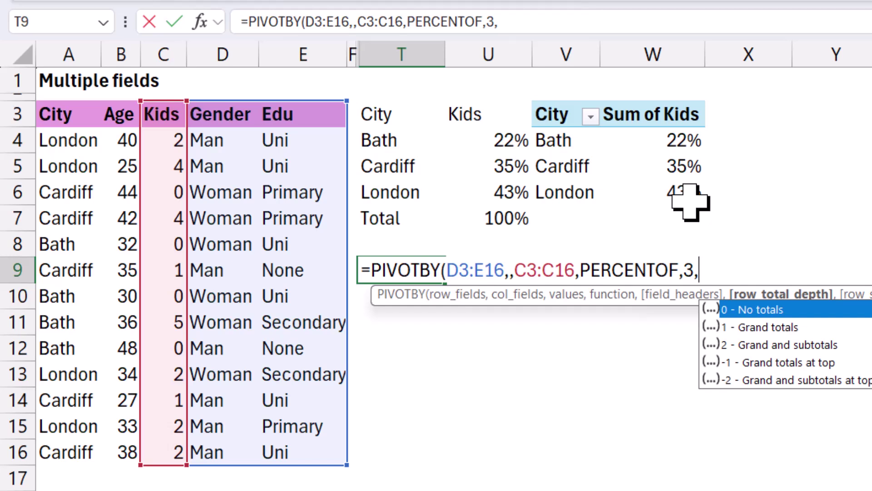
key(Down)
key(Down)
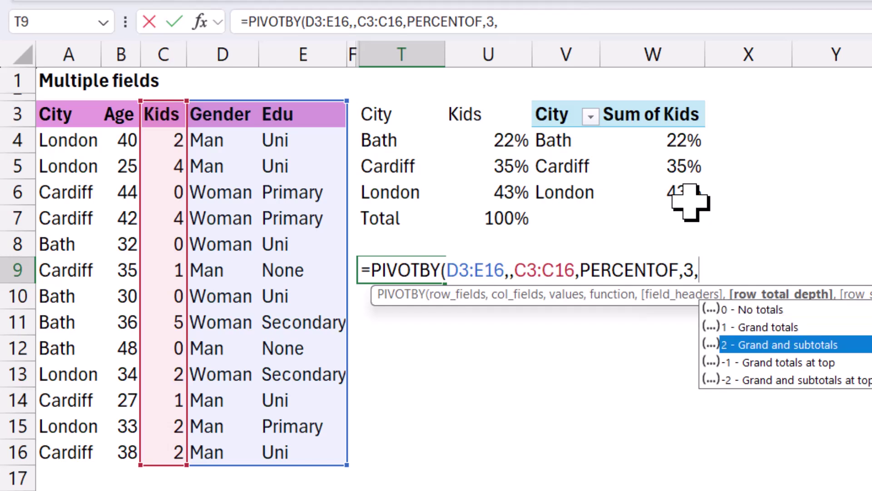
text(2)
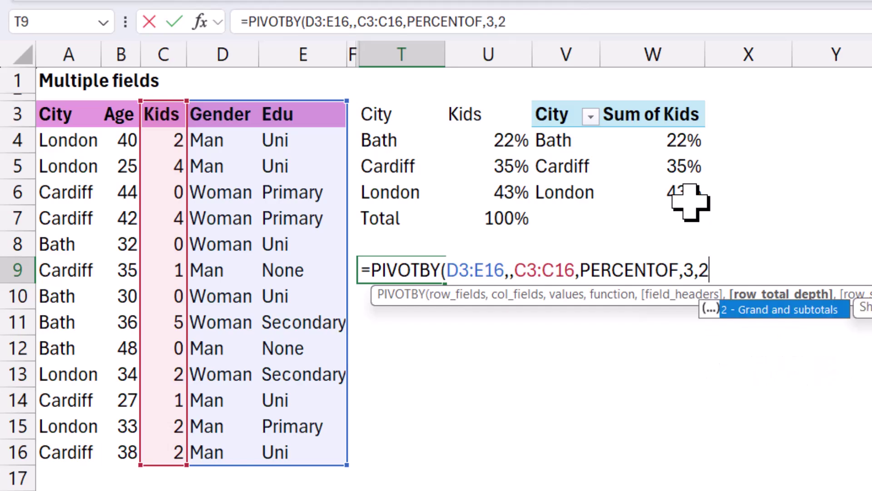
text())
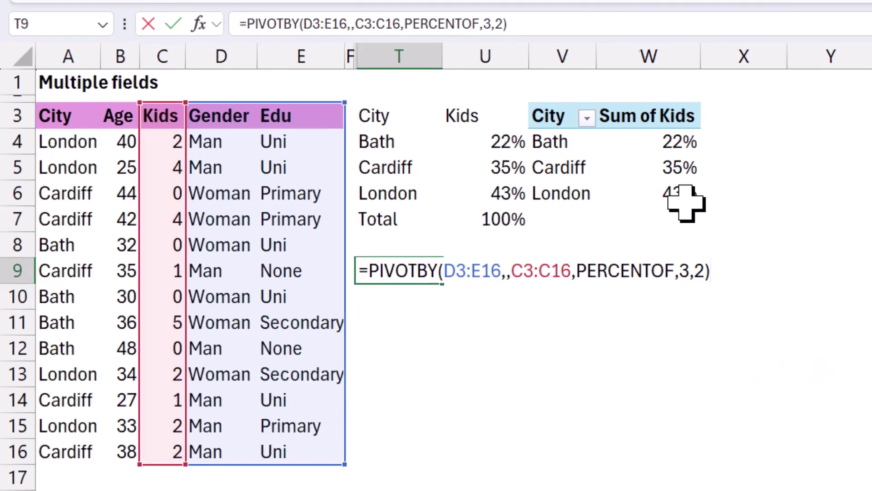
Enter the PIVOTBY formula and format its Kids values as percentages.
key(Return)
key(Up)
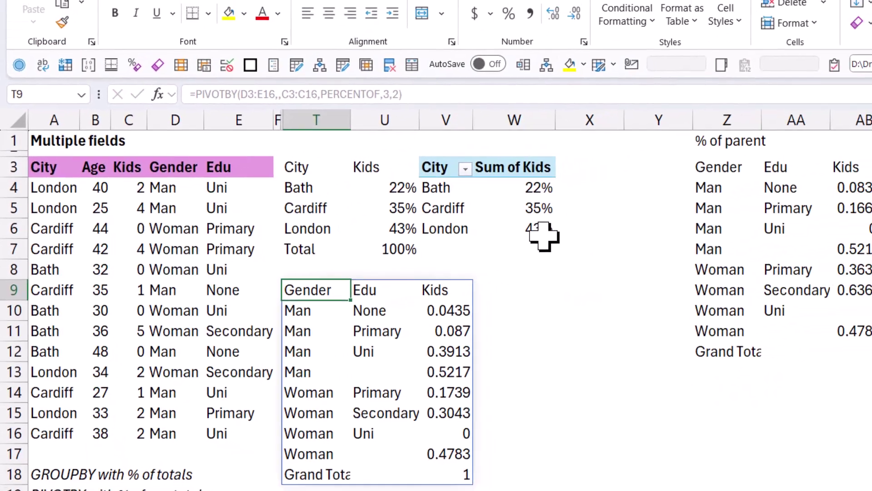
key(Right)
key(Right)
key(Down)
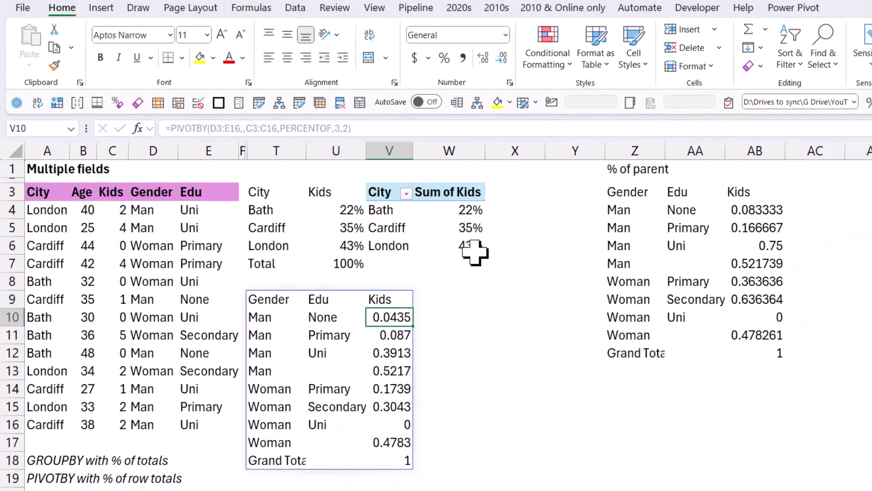
key(shift+Down)
key(shift+Down)
key(shift+Down)
key(shift+Down)
key(shift+Down)
key(shift+Down)
key(shift+Down)
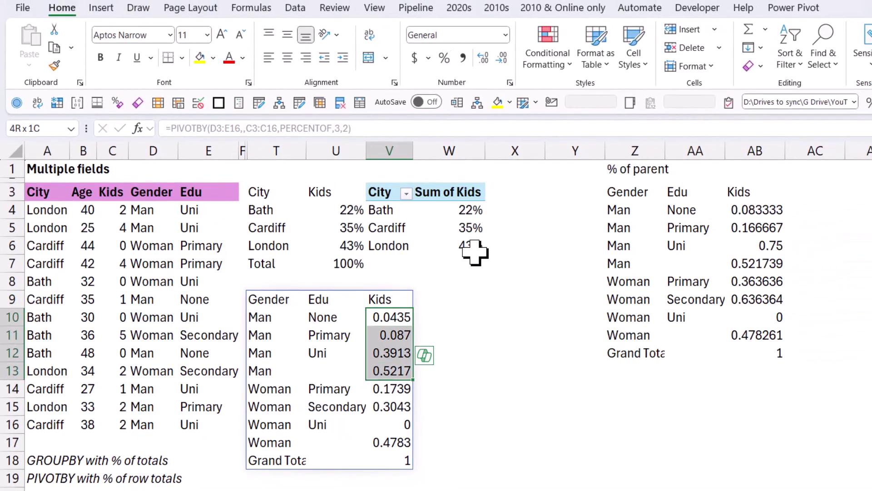
ctrl+click(390, 373)
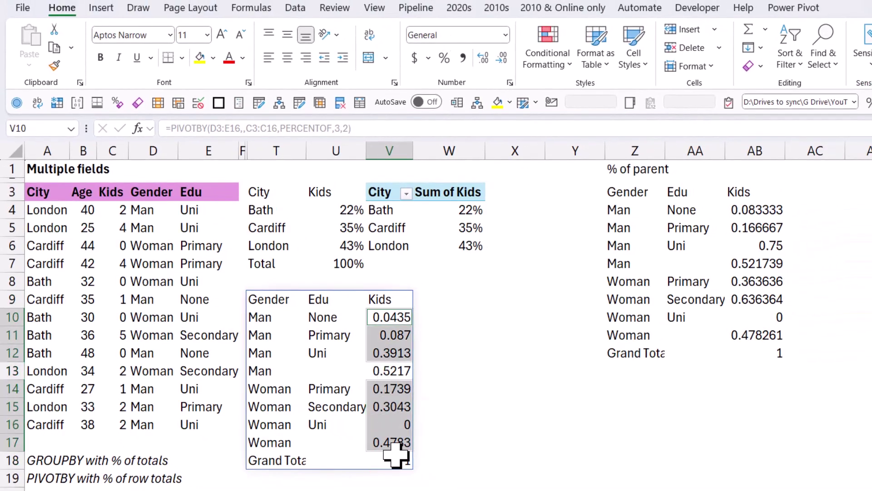
ctrl+click(394, 444)
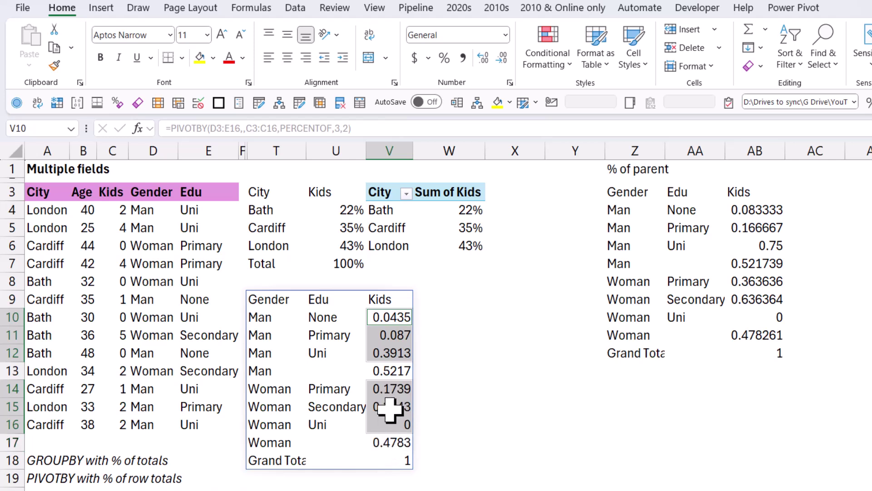
click(390, 443)
drag(390, 312, 389, 488)
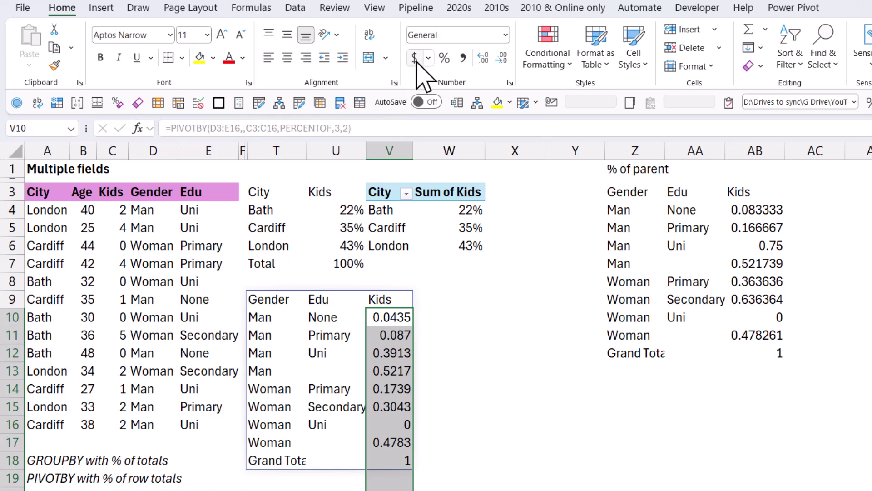
click(444, 57)
click(391, 330)
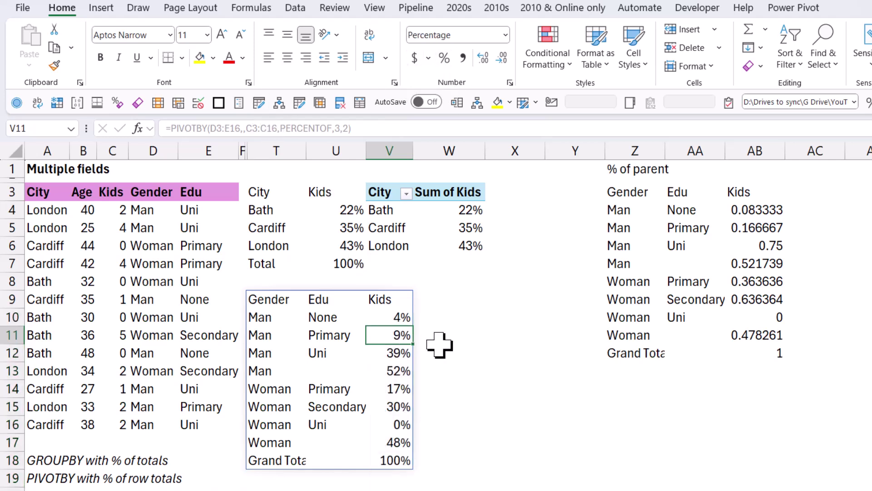
Remove the row total depth 2 argument from the T9 formula.
key(Up)
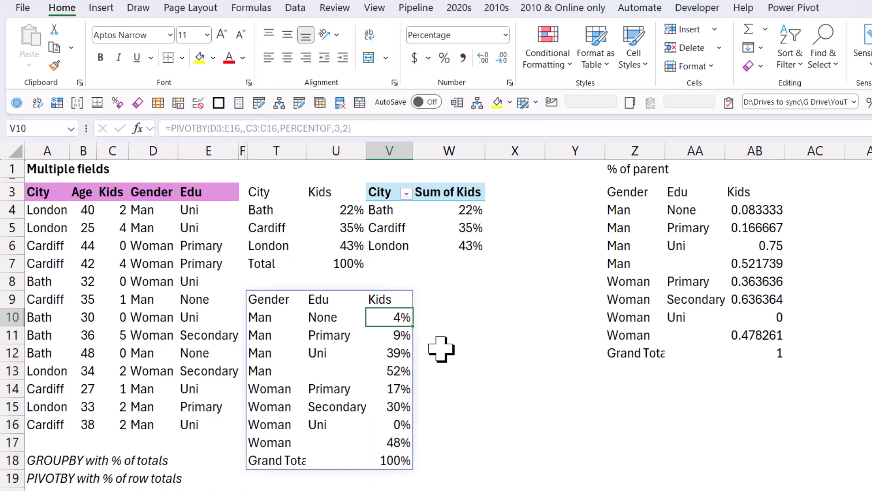
key(Down)
key(Down)
key(Up)
key(Up)
key(Up)
key(Left)
key(Left)
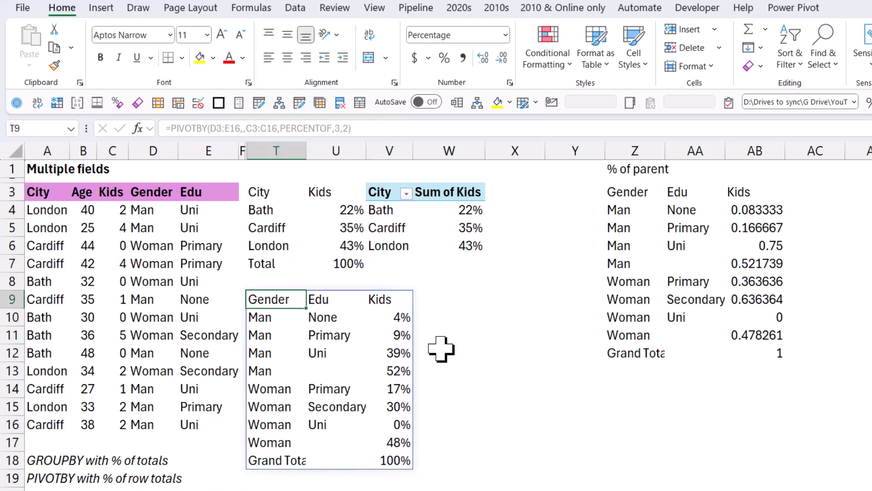
key(F2)
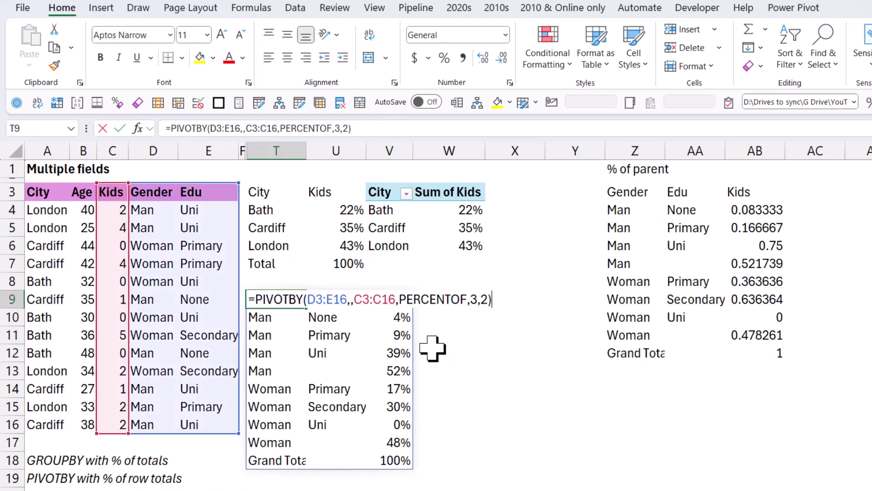
key(BackSpace)
key(BackSpace)
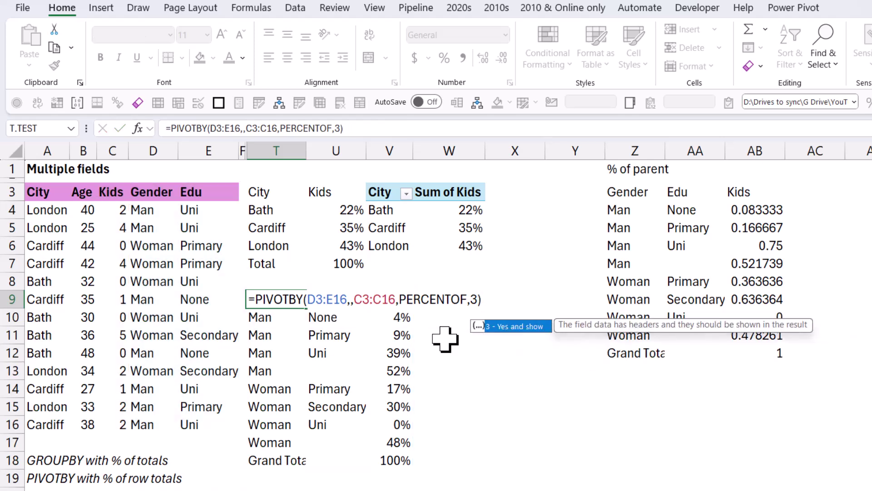
key(Return)
key(Up)
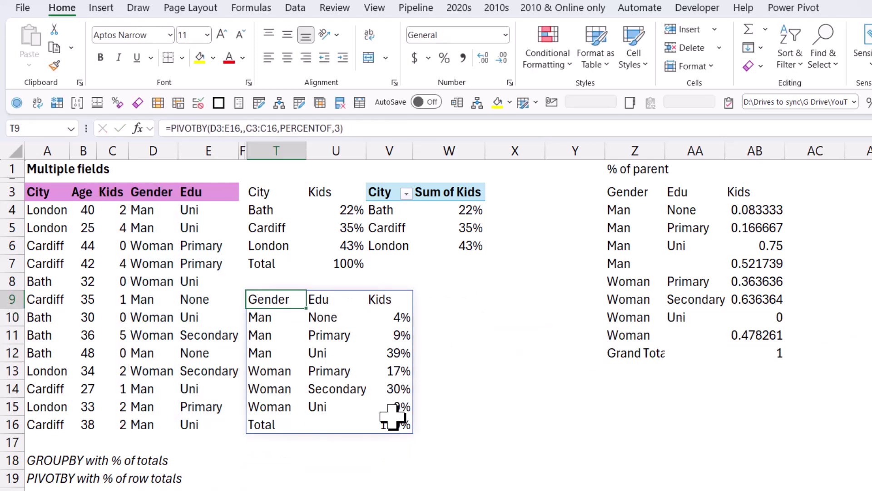
Try re-adding ,2 for subtotals, undo it, and reopen T9 for editing.
key(F2)
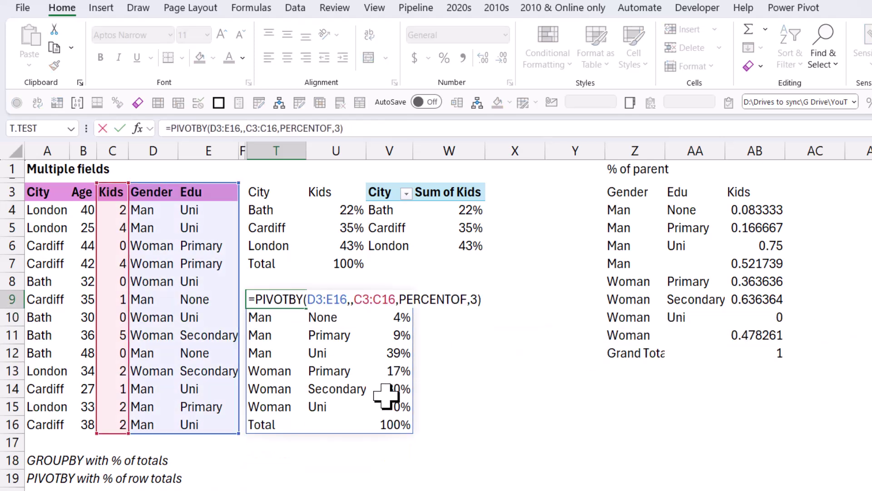
text(,)
text(2,)
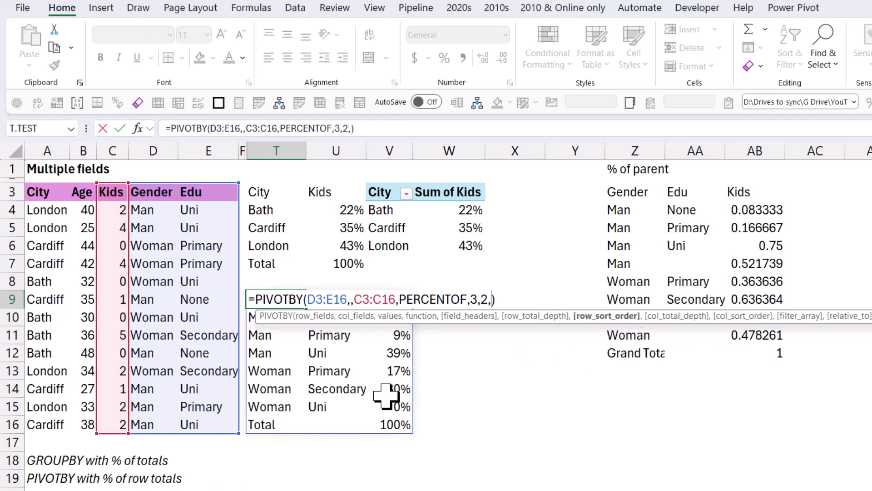
key(Return)
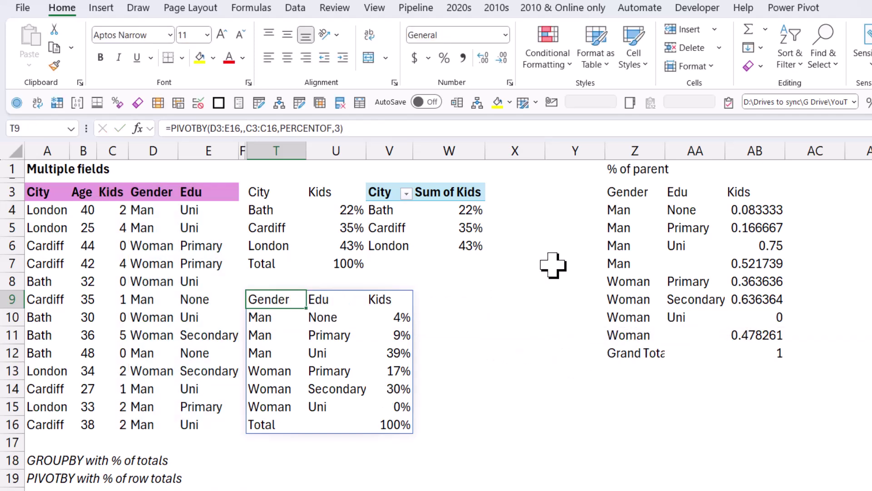
key(ctrl+z)
key(F2)
key(Left)
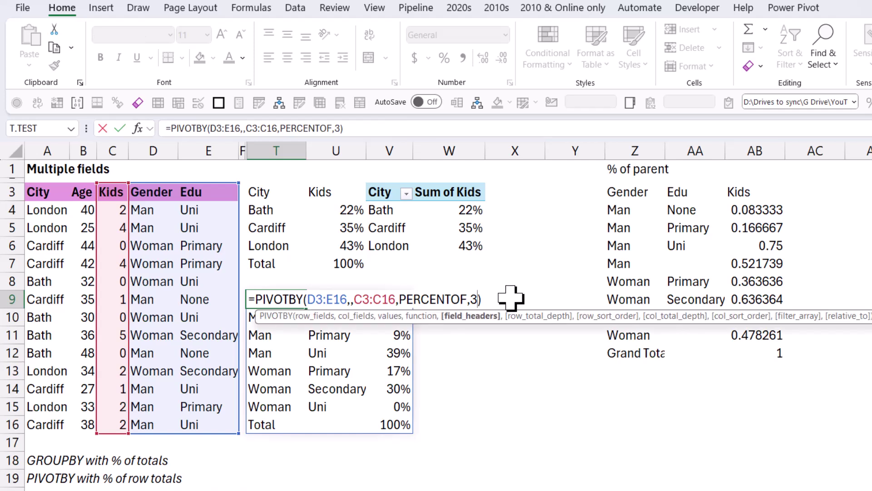
Extend the T9 formula to PERCENTOF,3,2,,,,,4 for Gender subtotals and percent-of-parent shares.
text(,)
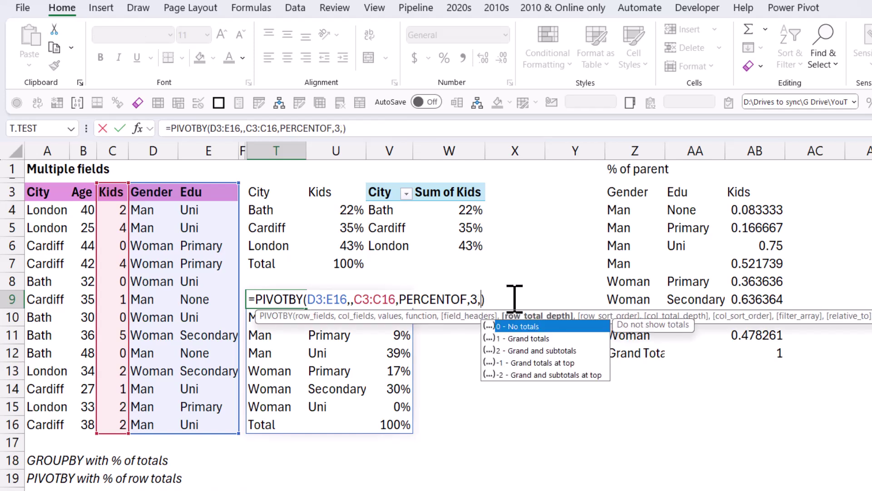
text(2,)
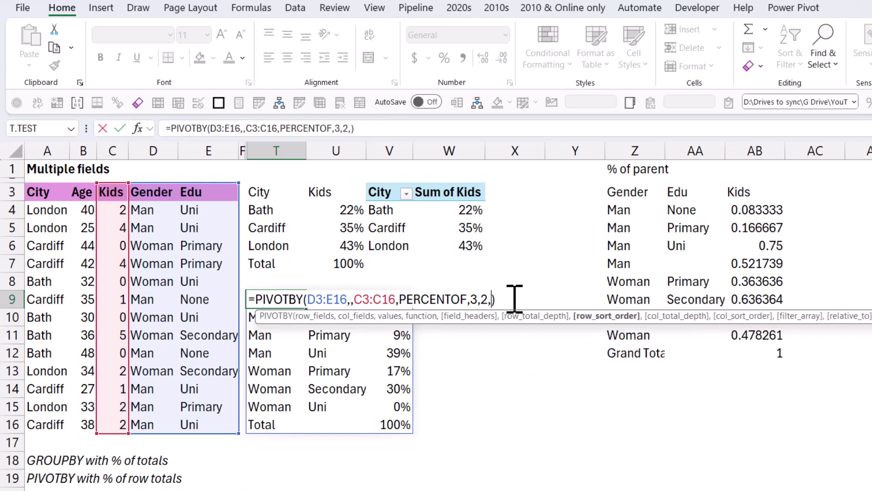
text(,)
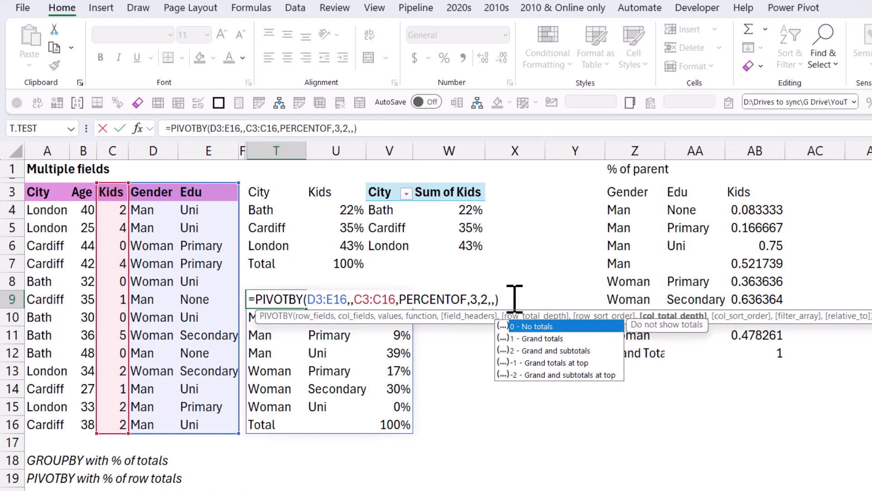
text(,)
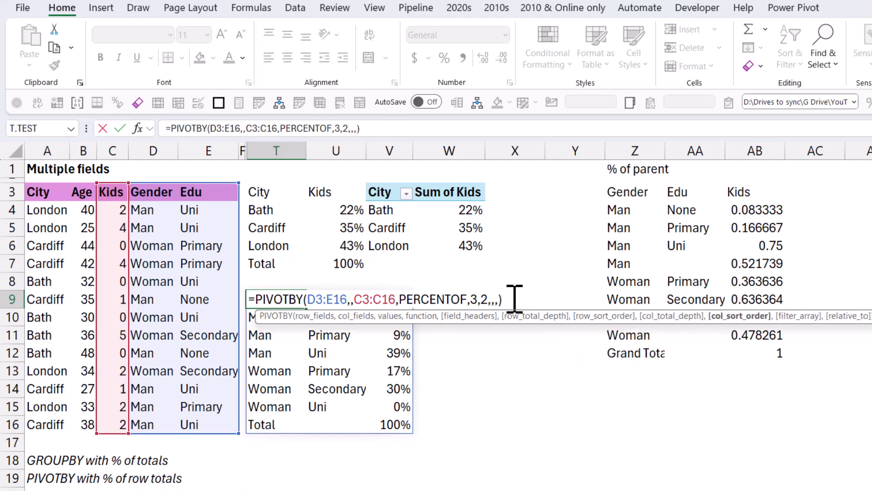
text(,)
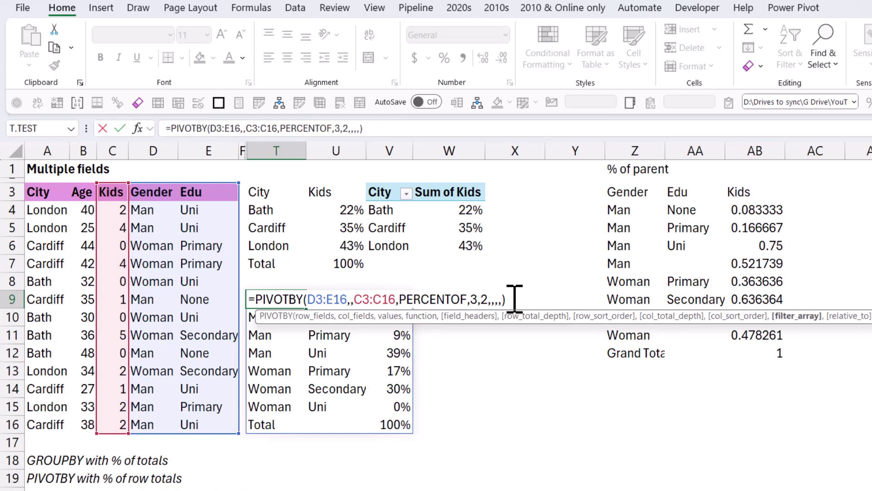
text(,)
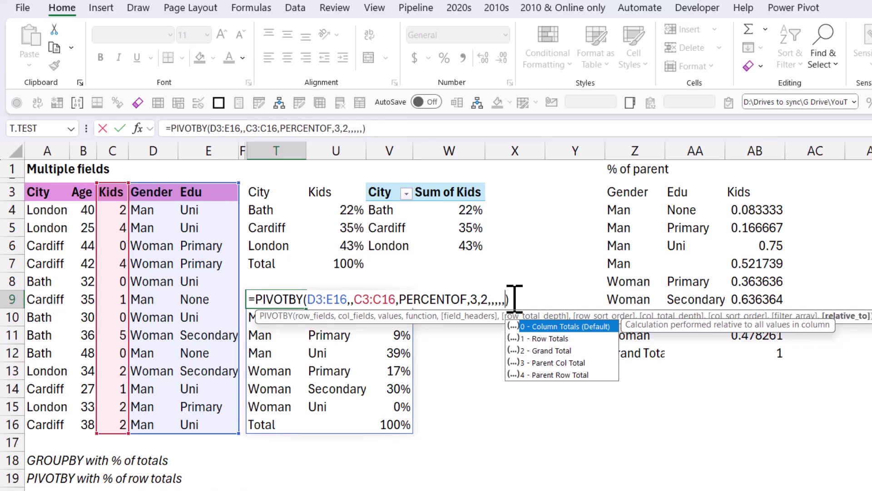
key(Down)
key(Down)
key(Down)
key(Down)
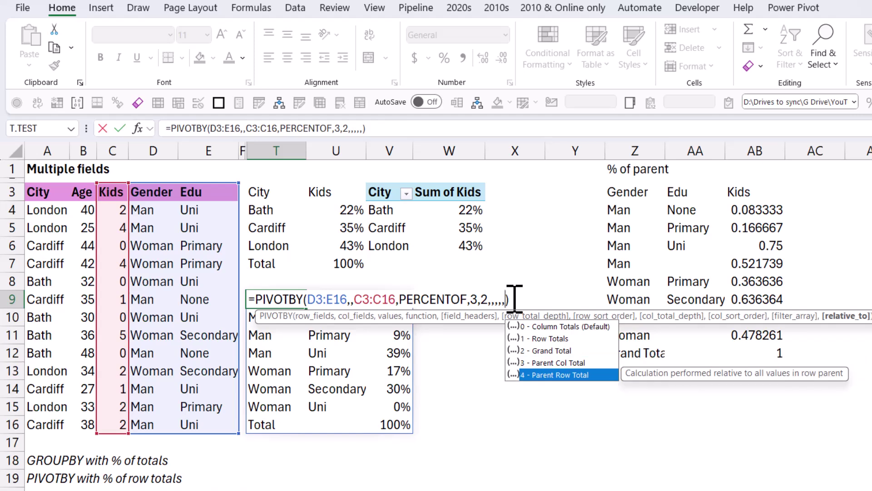
text(4)
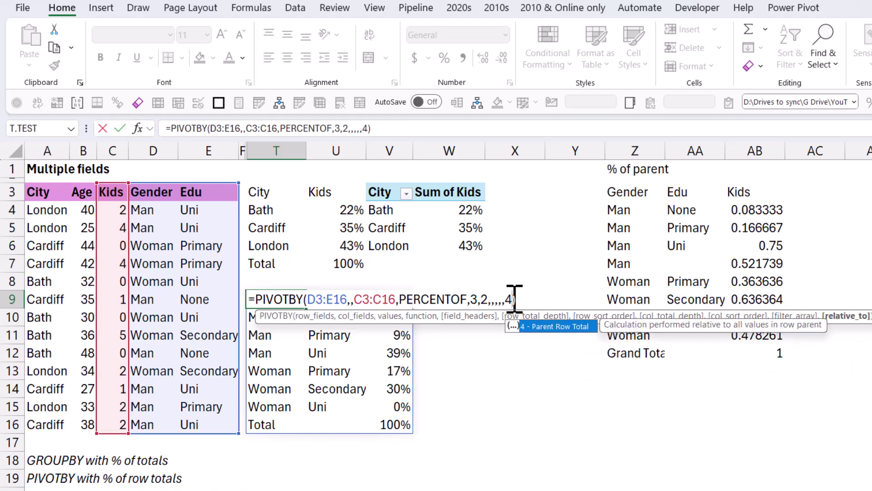
key(Return)
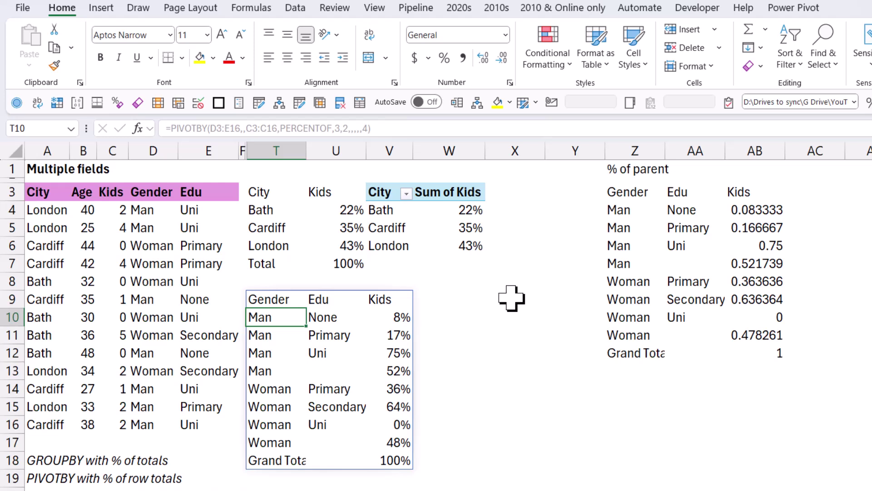
Check the Man (8%, 17%, 75%, subtotal 52%) and Woman (subtotal 48%) percentages.
drag(386, 325, 384, 352)
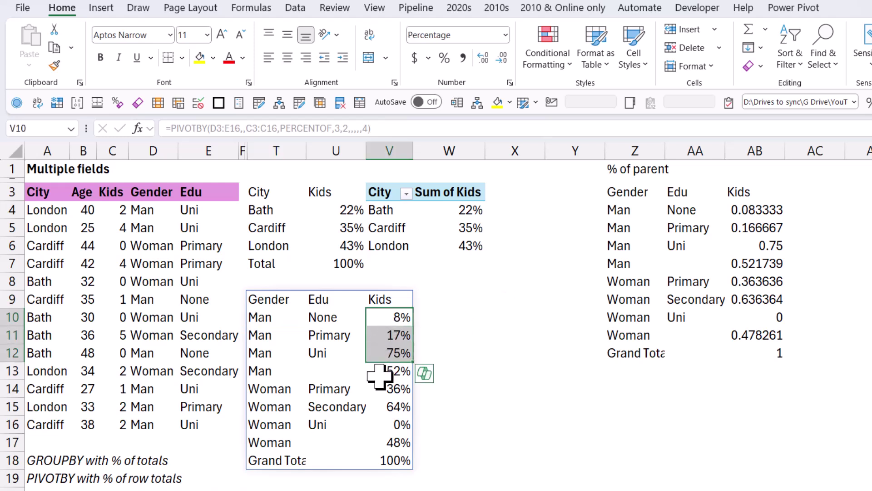
click(374, 372)
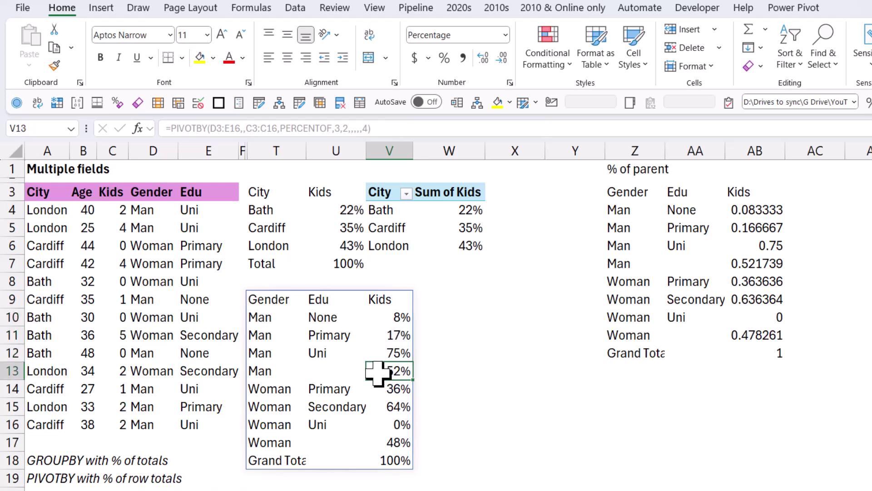
click(382, 395)
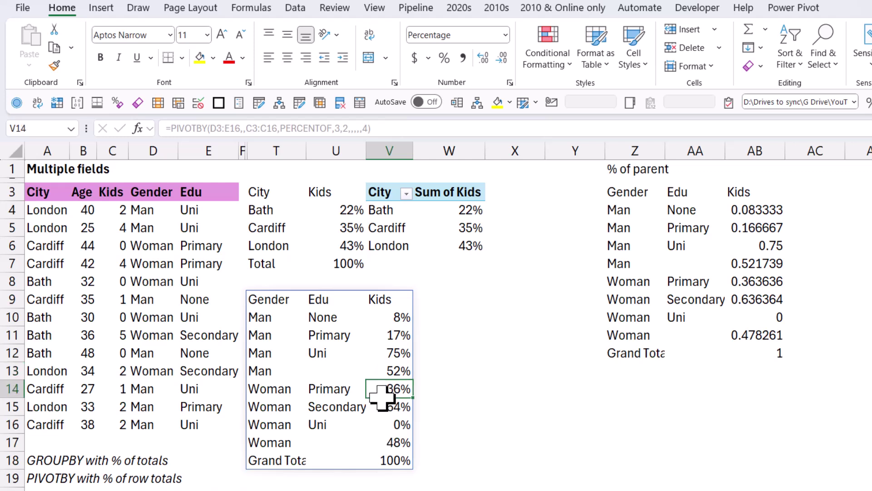
drag(382, 396, 382, 422)
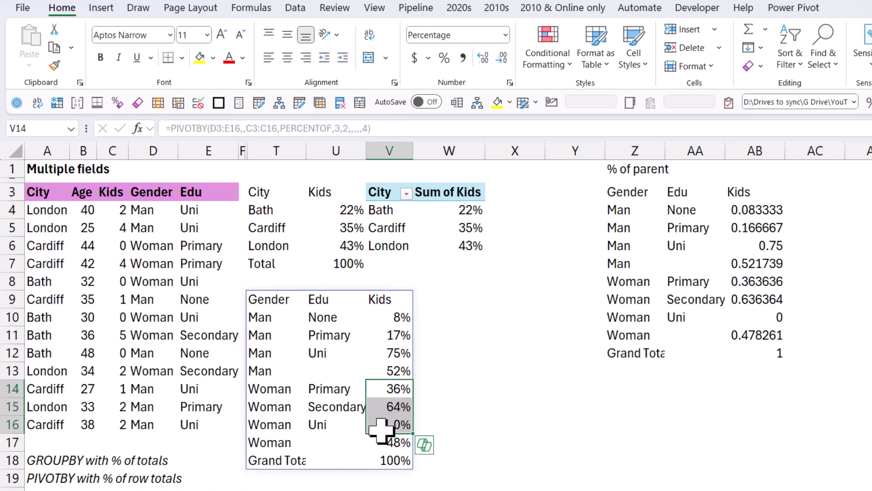
click(390, 447)
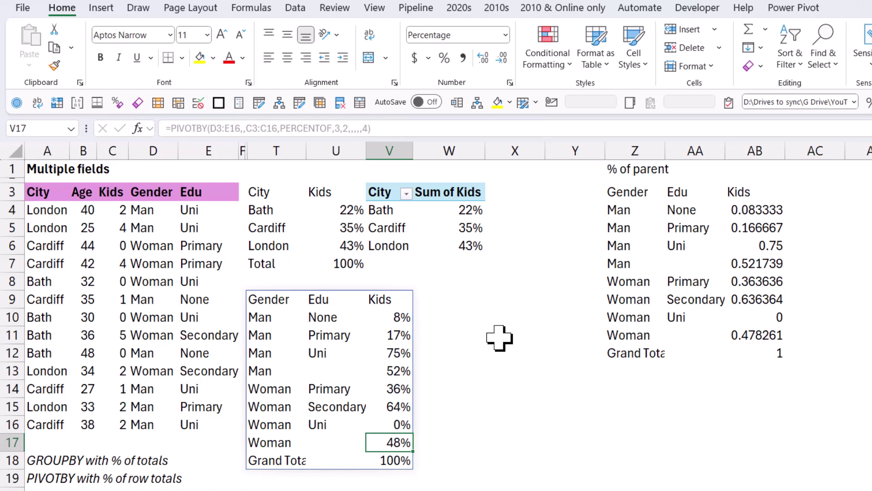
key(F2)
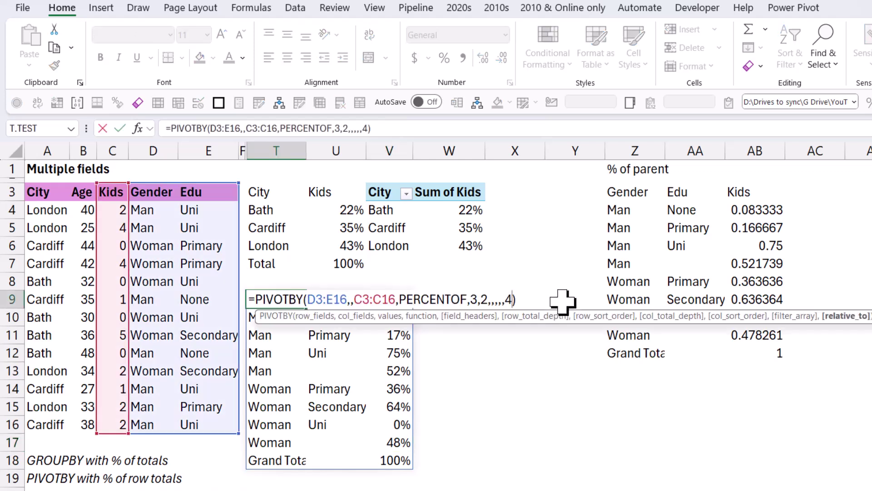
Cut the PIVOTBY table from T9, paste it at AD2, and return to T9.
key(Escape)
key(ctrl+c)
key(Right)
key(Right)
key(Right)
key(Right)
key(Right)
key(Right)
key(Right)
key(Right)
key(Right)
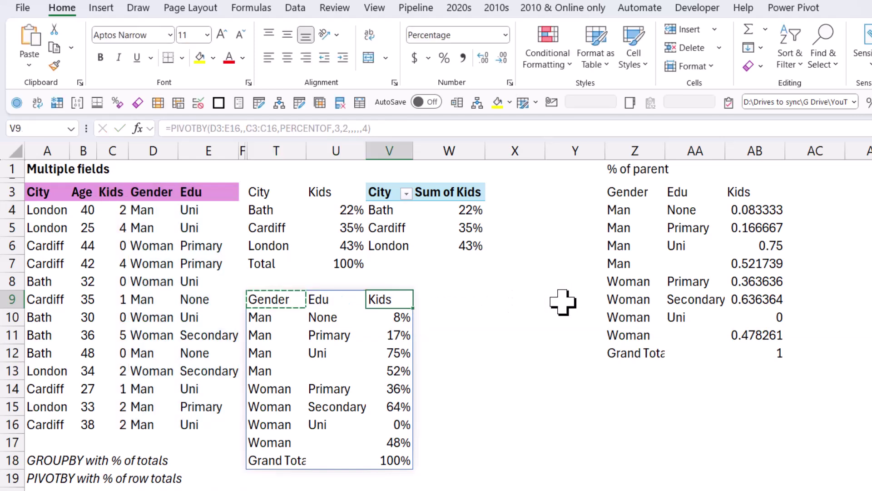
key(Up)
key(Up)
key(Up)
key(Up)
key(Right)
key(Up)
key(Up)
key(Up)
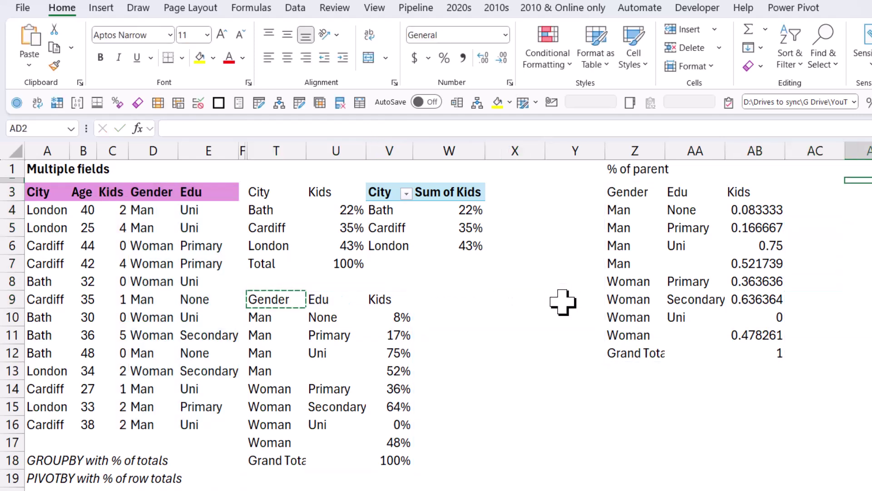
key(ctrl+v)
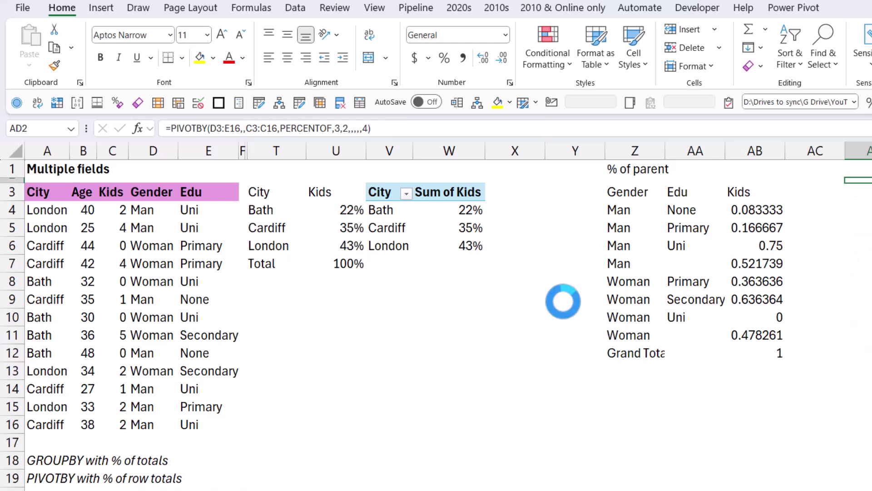
key(Left)
key(Left)
key(Left)
key(Left)
key(Left)
key(Left)
key(Left)
key(Left)
key(Left)
key(Left)
key(Down)
key(Down)
key(Down)
key(Down)
key(Down)
key(Down)
key(Down)
In T9, begin =PIVOTBY with Gender D3:D16 rows, City A3:A16 columns and Kids C3:C16 values.
text(=pivo)
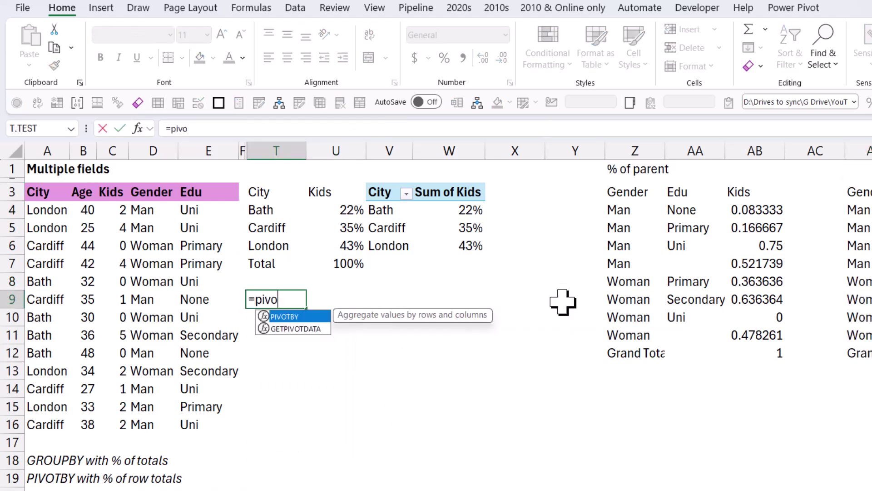
key(Tab)
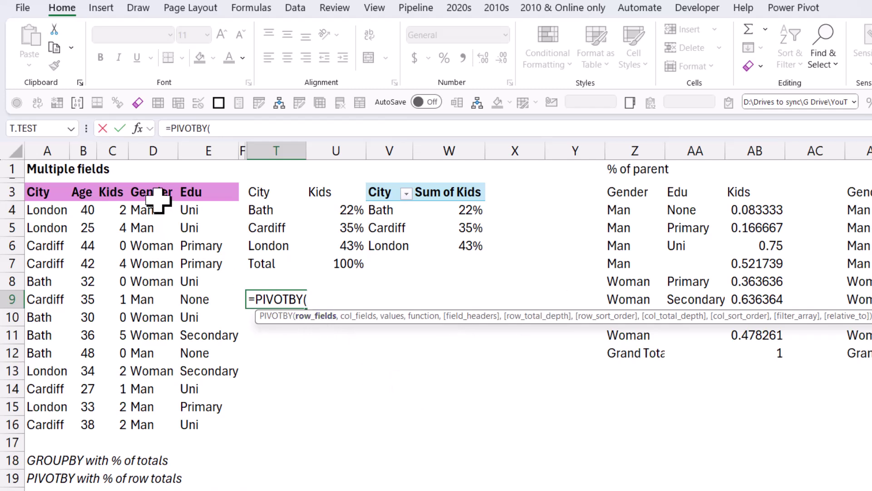
drag(157, 200, 155, 418)
text(,)
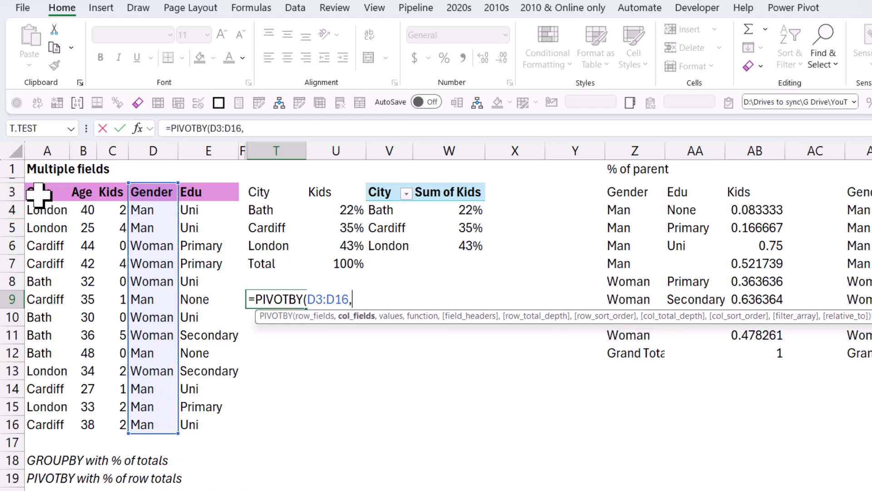
drag(38, 194, 43, 424)
text(,)
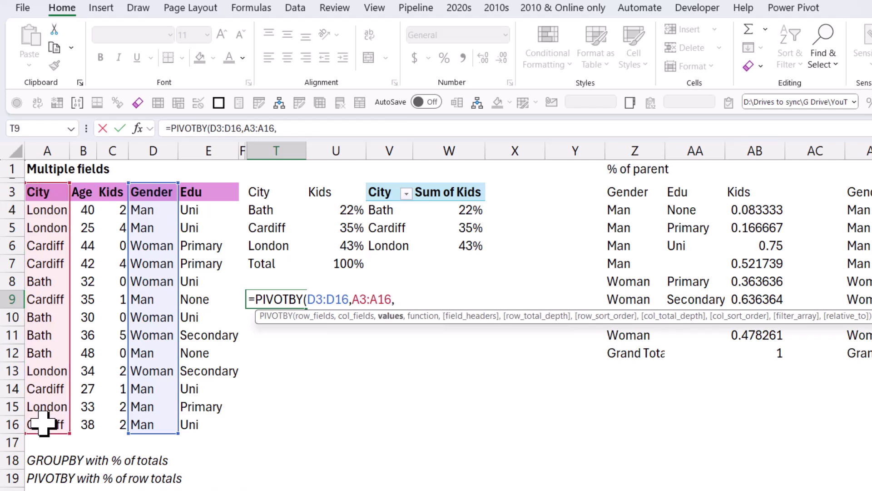
drag(117, 191, 117, 422)
text(,)
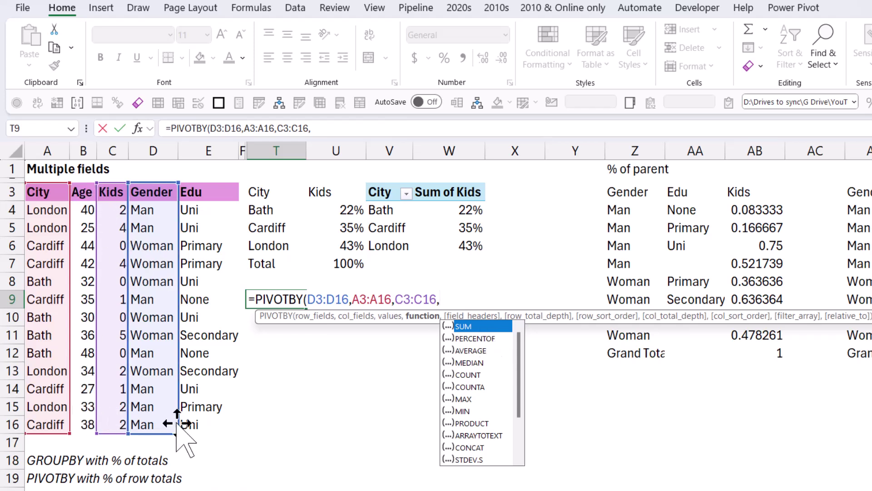
key(Down)
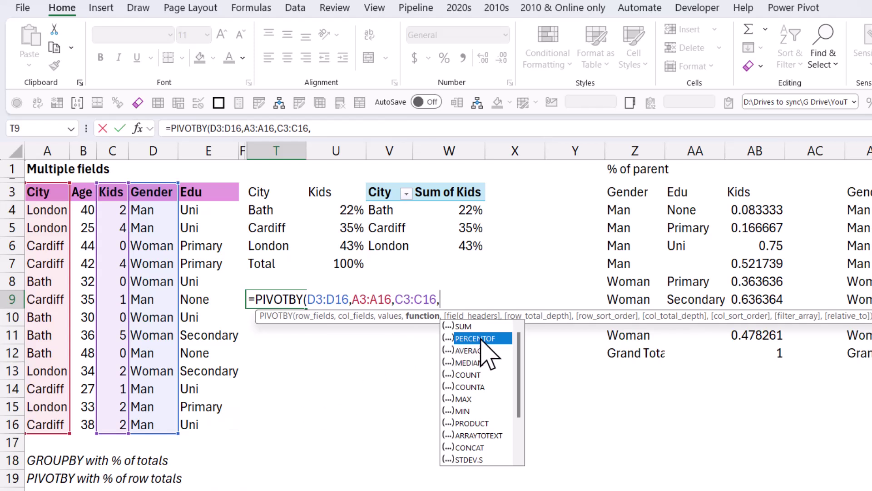
Complete the T9 PIVOTBY with PERCENTOF, headers 3 and relative_to 1 (row totals).
double_click(481, 338)
text(,)
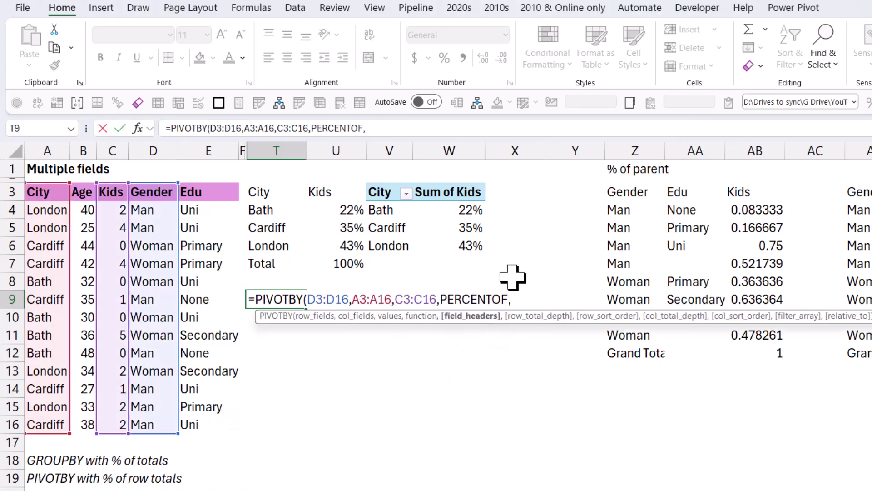
key(Down)
key(Down)
key(Down)
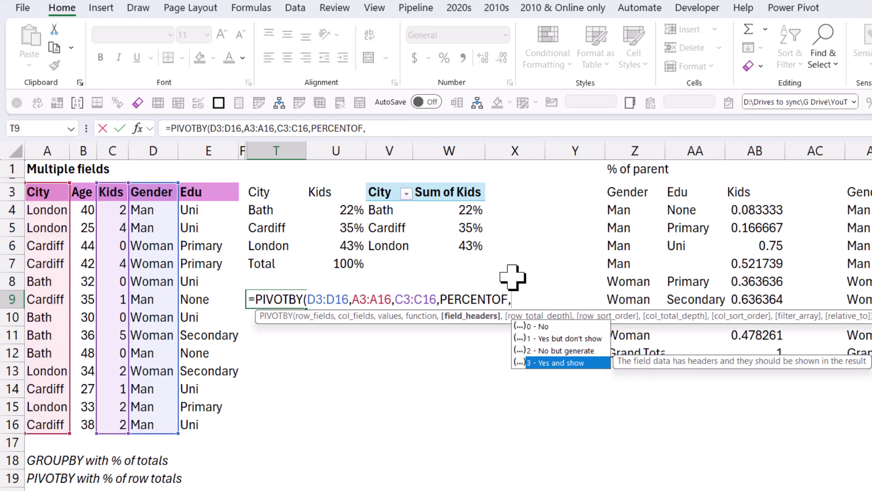
key(Tab)
text(,)
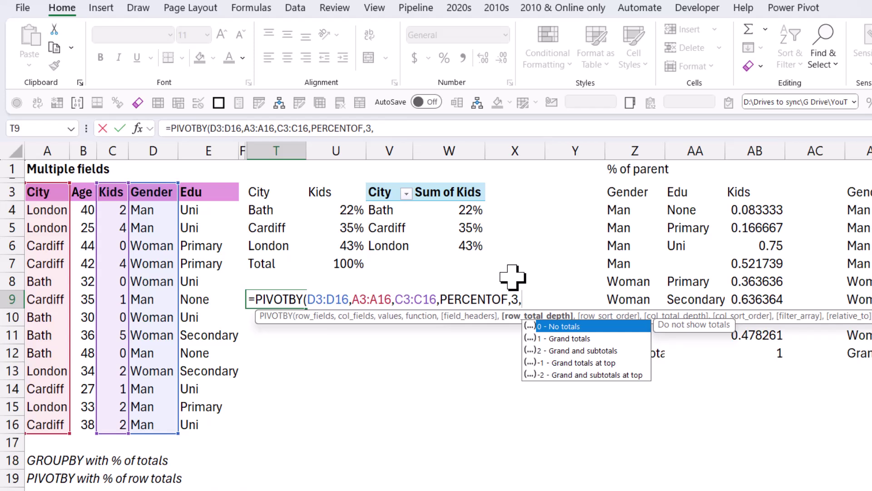
text(,,,,)
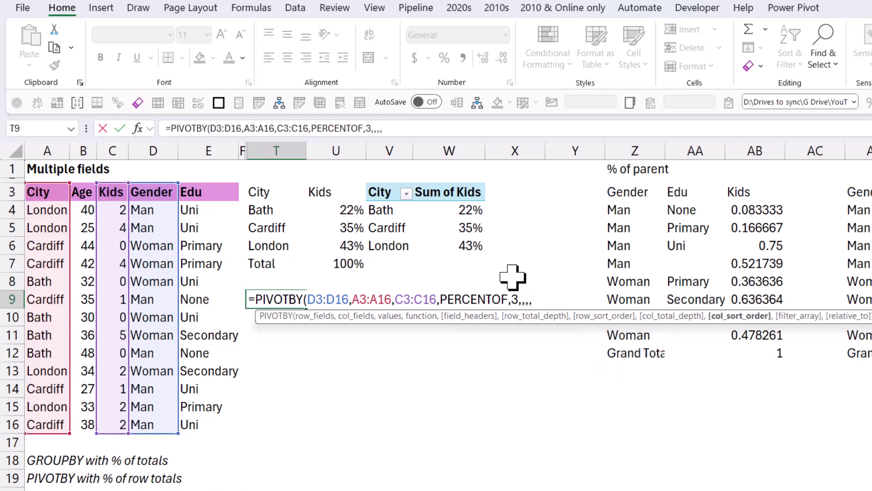
text(,)
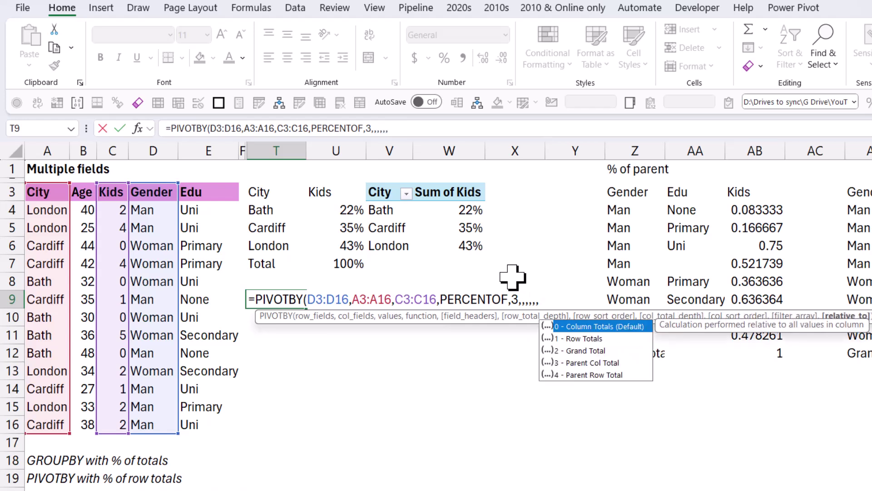
key(Down)
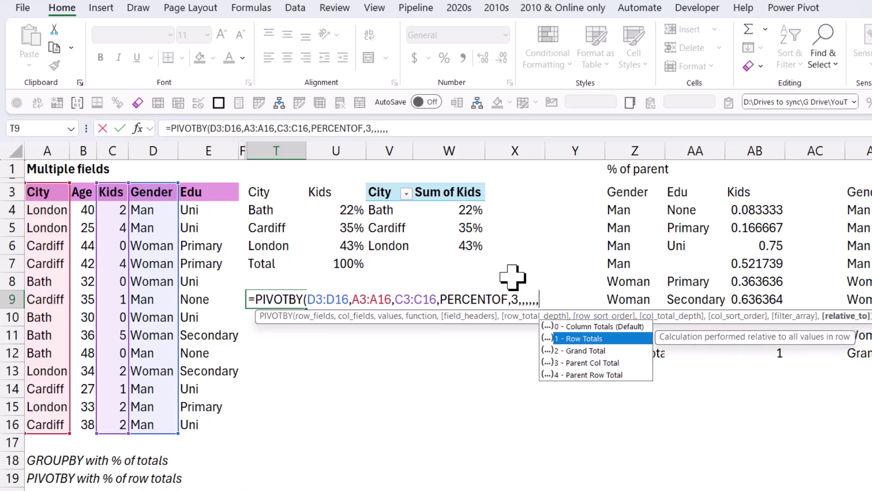
key(Tab)
text())
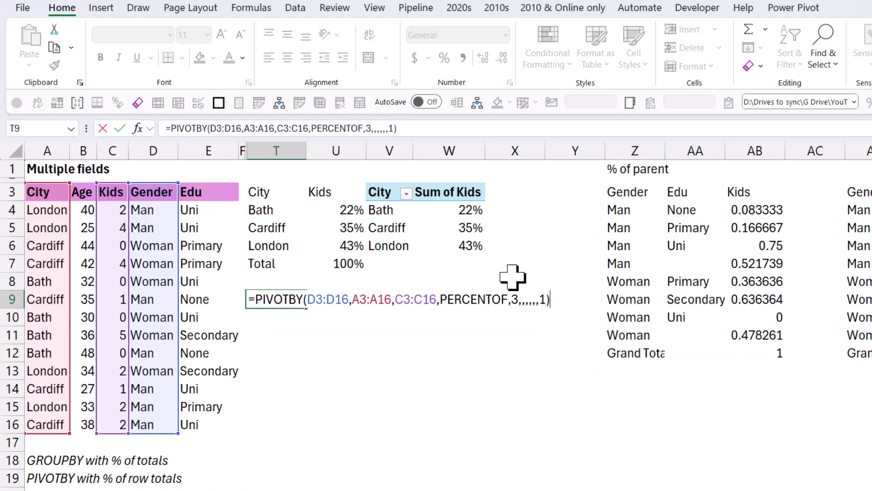
key(Return)
Format the row-total result values U12:X14 as percentages.
key(Down)
key(Right)
key(Down)
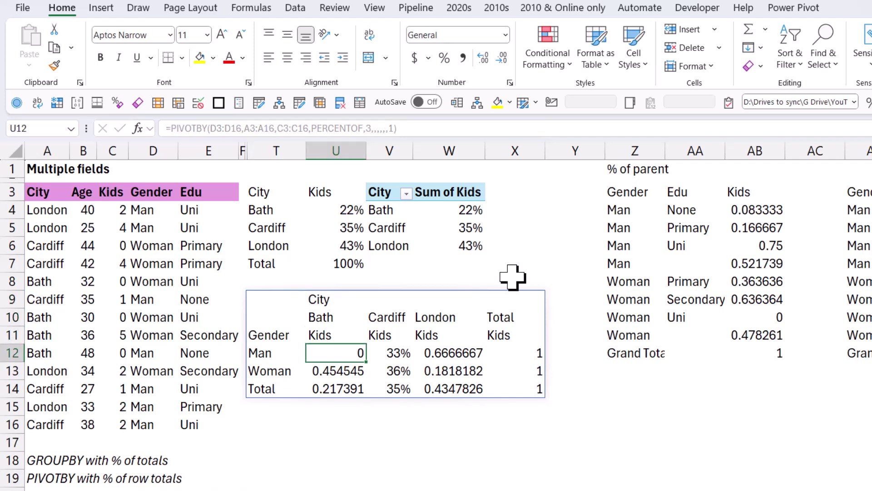
key(shift+Right)
key(shift+Right)
key(shift+Right)
key(shift+Down)
key(shift+Down)
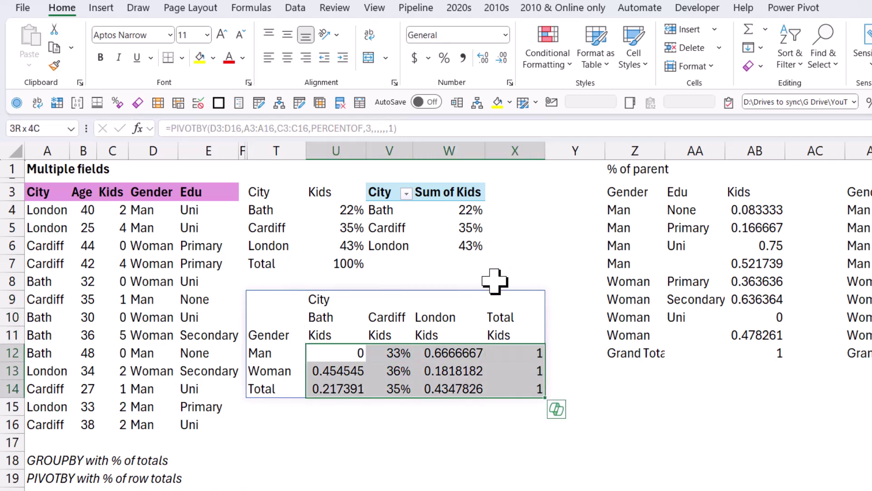
key(ctrl+shift+5)
Review the shares: Man 0%, 33%, 67% and Woman 45%, 36%, 18%.
key(shift+Down)
key(shift+Down)
key(shift+Down)
key(shift+Right)
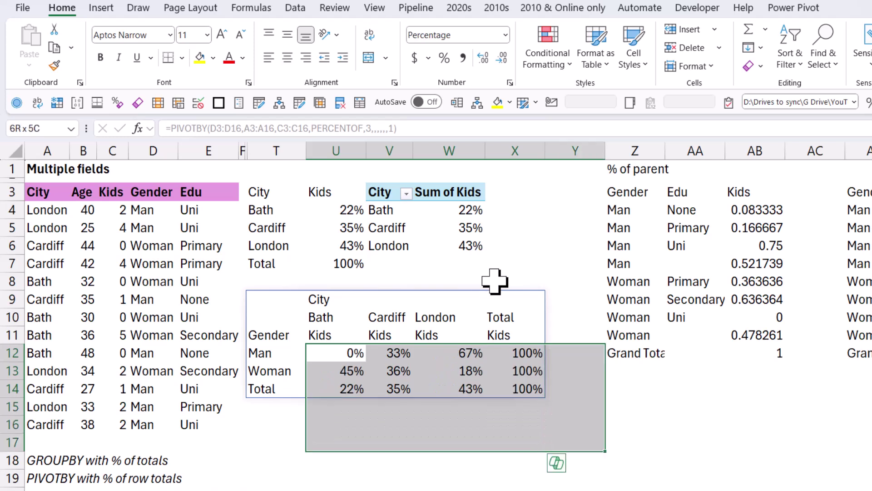
key(Down)
key(Up)
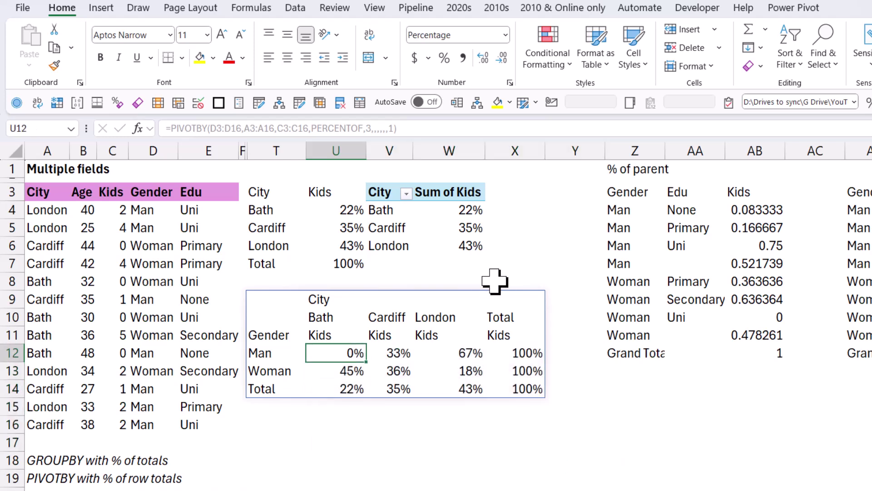
key(Right)
key(Right)
key(Left)
key(Down)
key(Left)
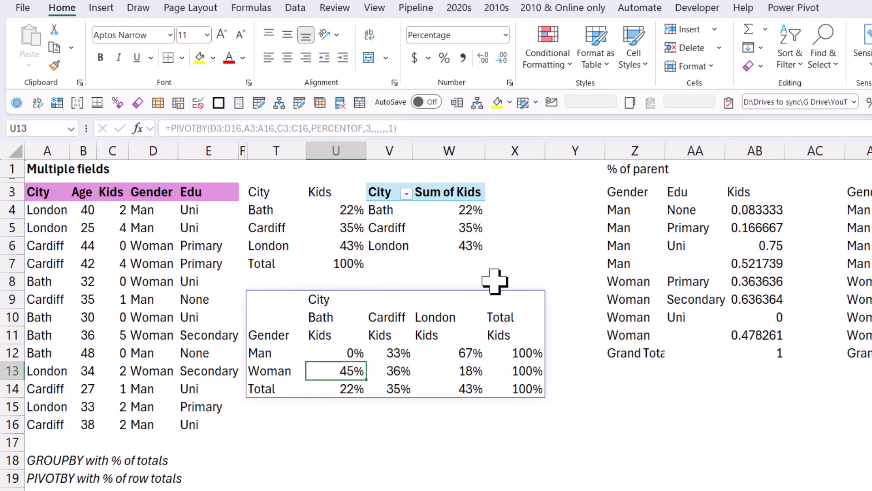
key(Right)
key(Right)
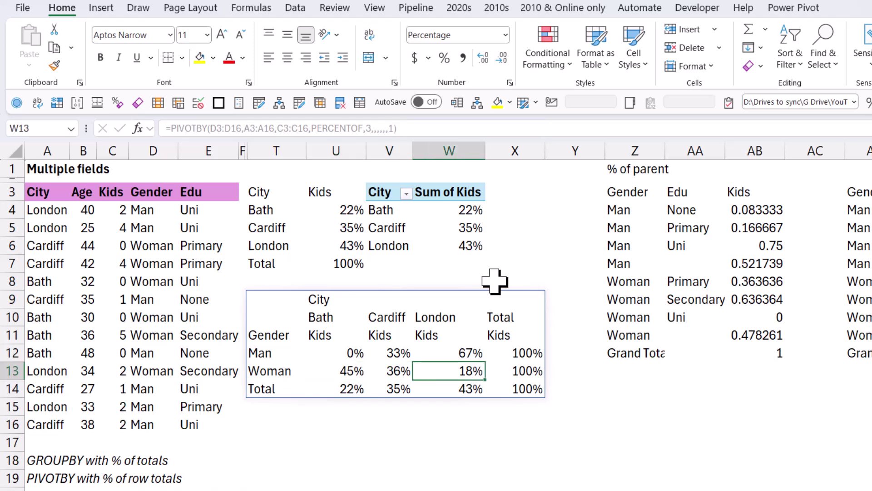
Select the three header rows at the top of the T9 spill.
key(shift+Left)
key(shift+Left)
key(shift+Left)
key(Up)
key(Up)
key(Up)
key(Up)
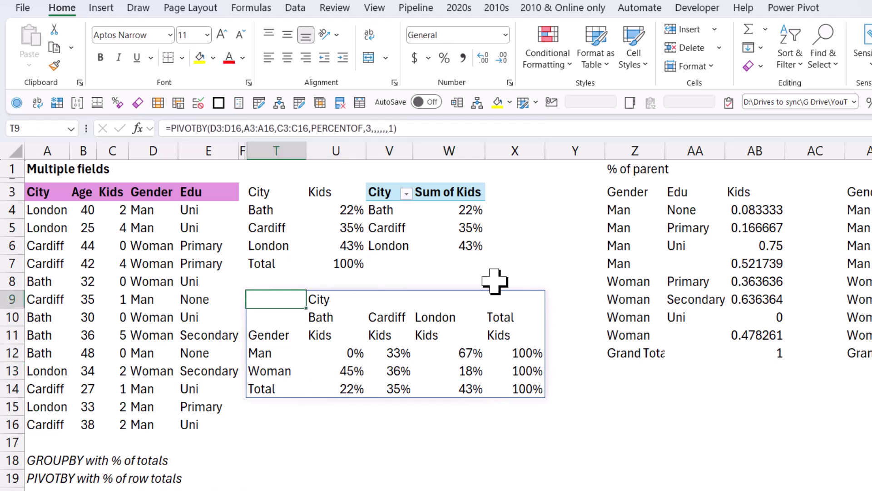
key(shift+Right)
key(shift+Right)
key(shift+Right)
key(shift+Right)
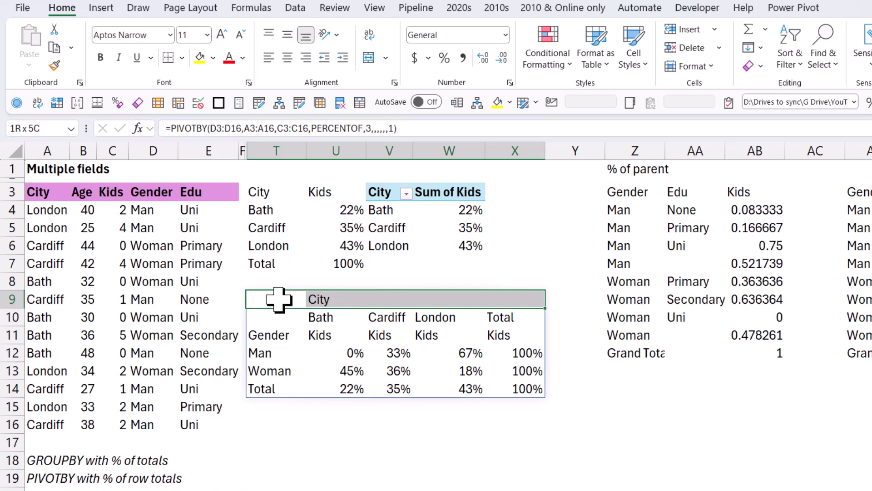
drag(279, 299, 515, 333)
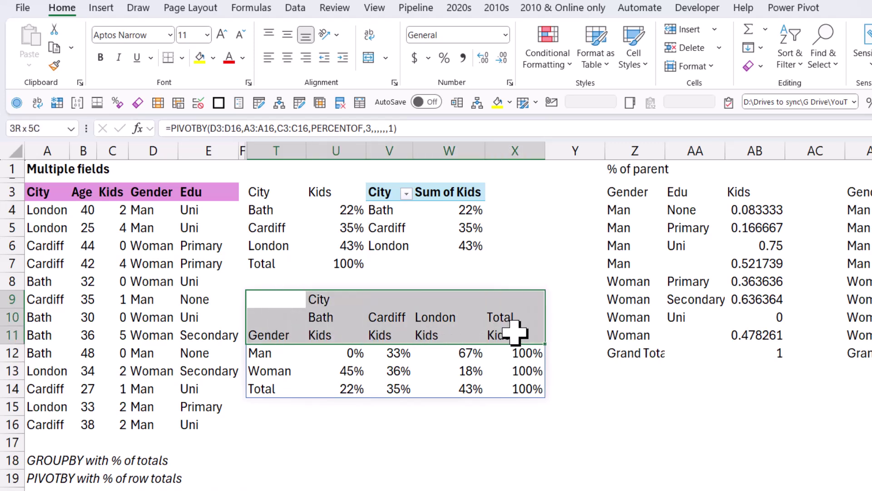
Delete the field_headers argument 3 from the T9 PIVOTBY formula and commit it.
click(285, 298)
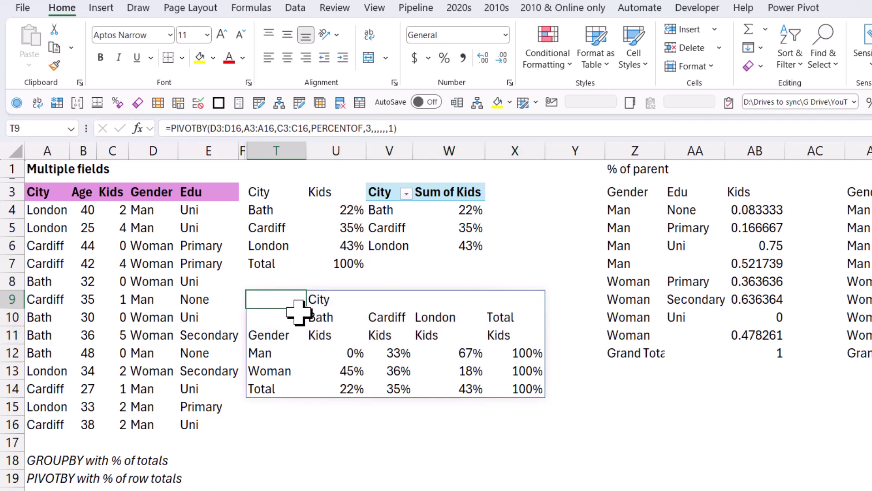
key(F2)
key(Left)
key(Left)
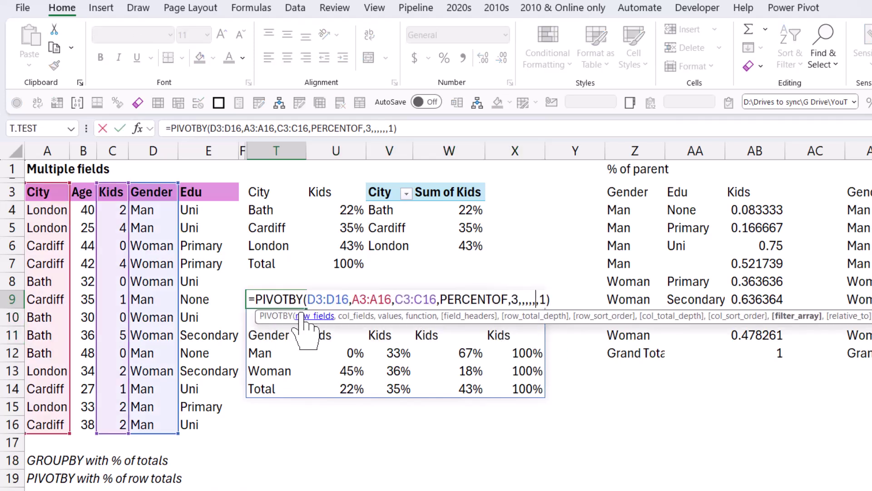
key(Left)
key(Left)
key(Left)
key(Left)
key(BackSpace)
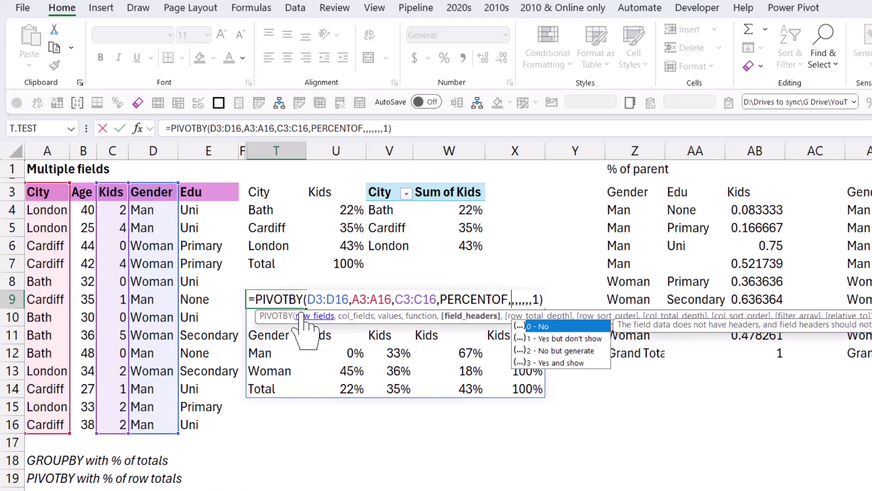
key(ctrl+Return)
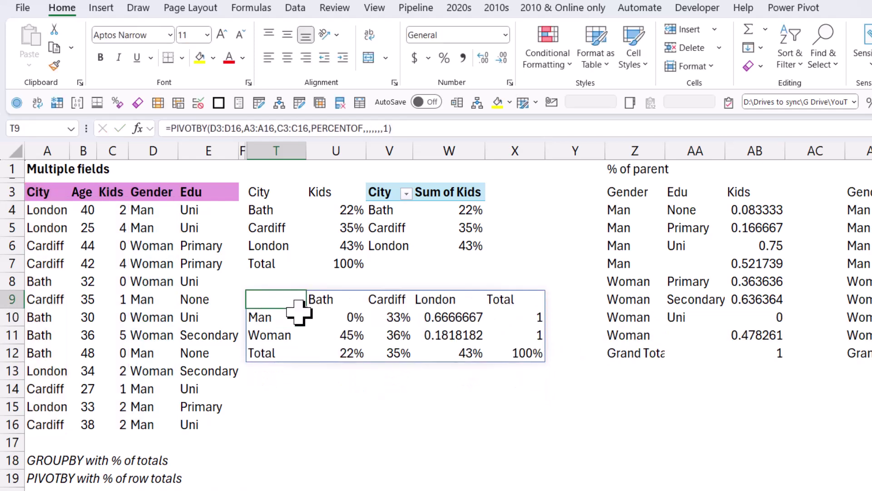
Check the headerless result cells, then begin editing T9 again.
key(Down)
key(Right)
key(Right)
key(Right)
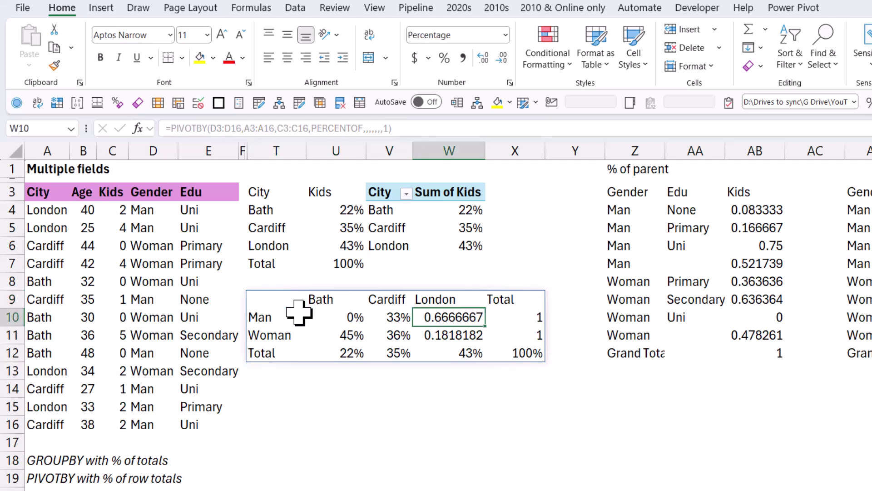
key(Left)
key(Left)
key(Left)
key(Up)
key(Right)
key(Left)
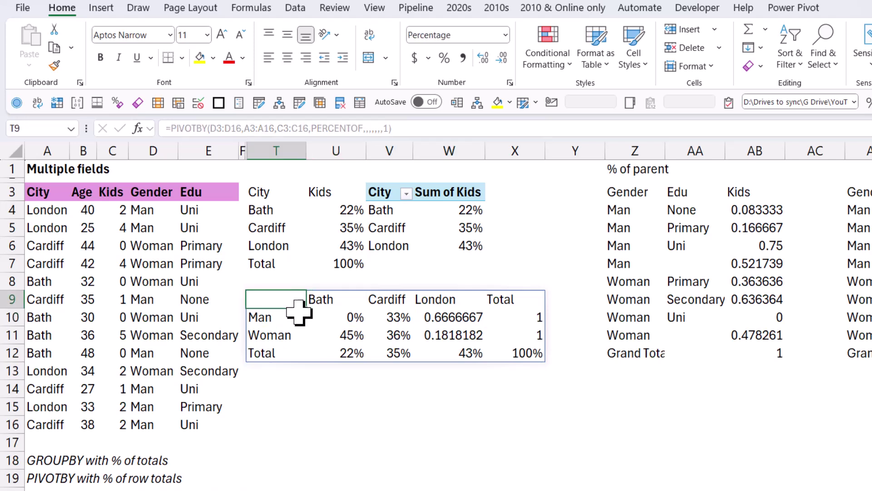
key(F2)
key(Left)
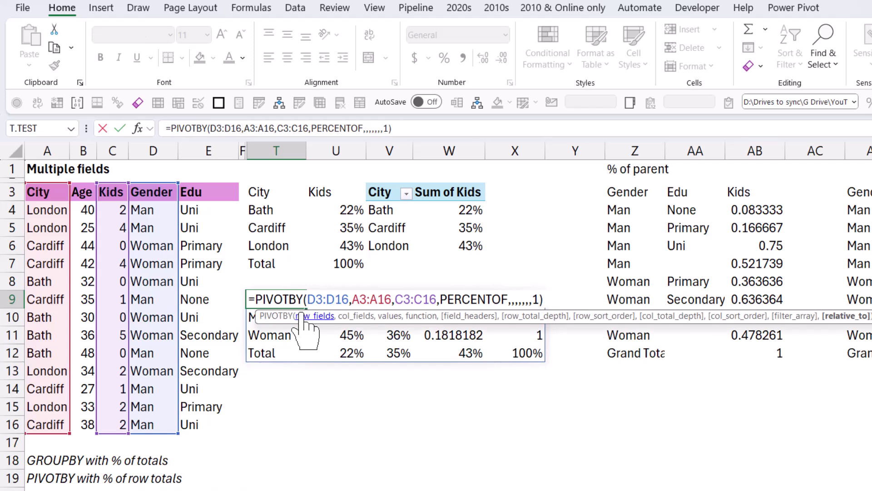
Change the PIVOTBY relative_to argument to 0 (Column Totals).
key(BackSpace)
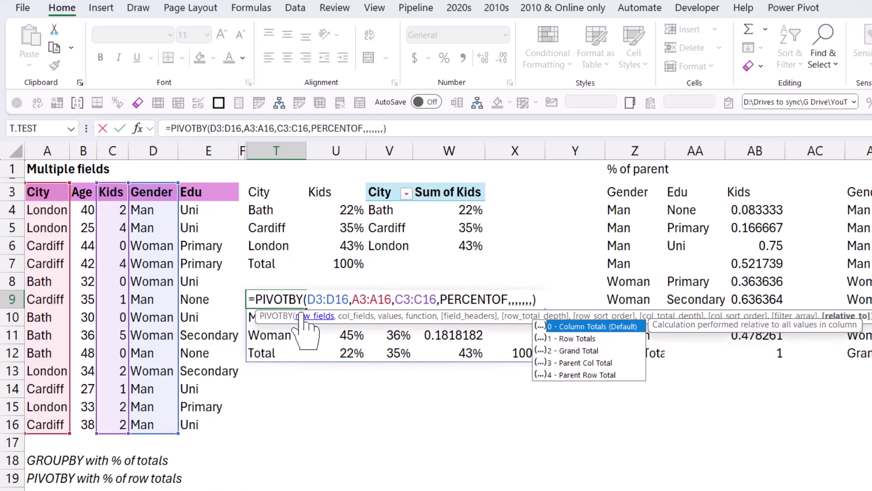
key(Down)
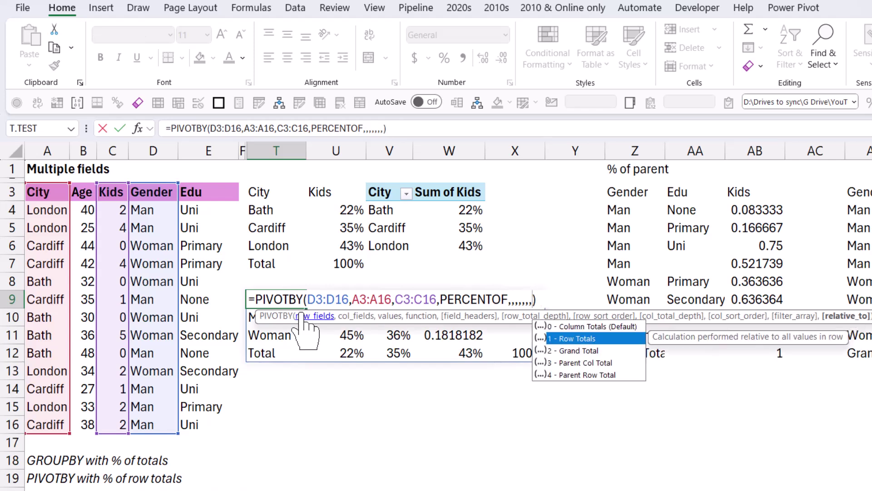
key(Up)
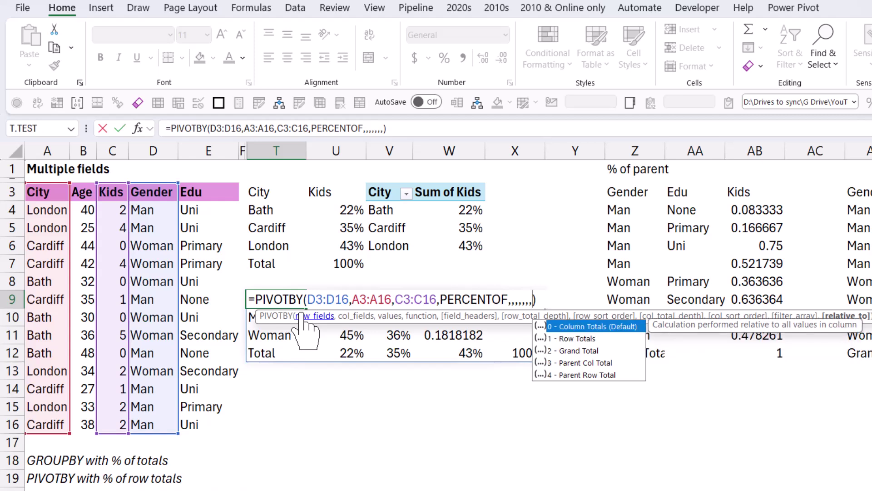
text(0)
key(Return)
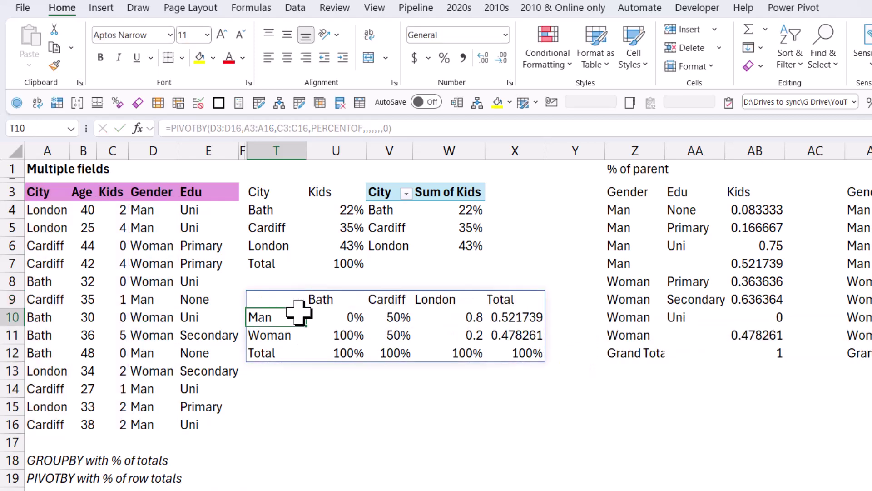
Check the unformatted column-total values and the Total column header.
key(Right)
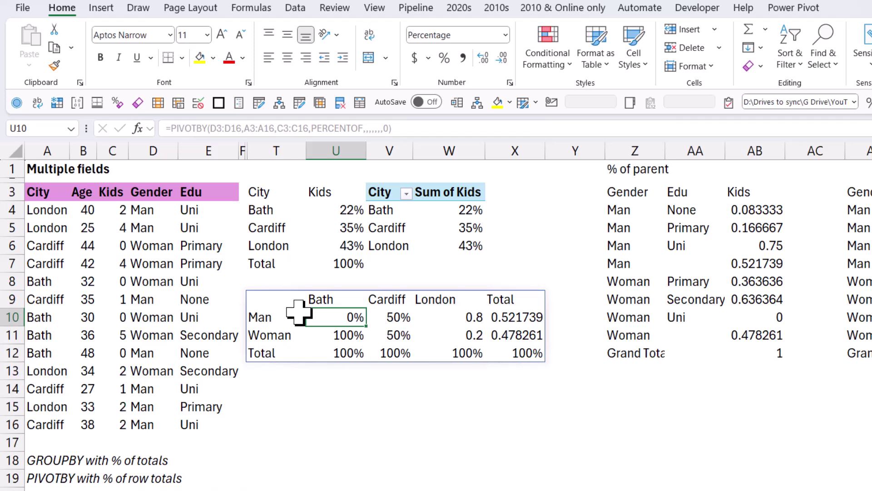
key(Right)
key(Down)
key(Right)
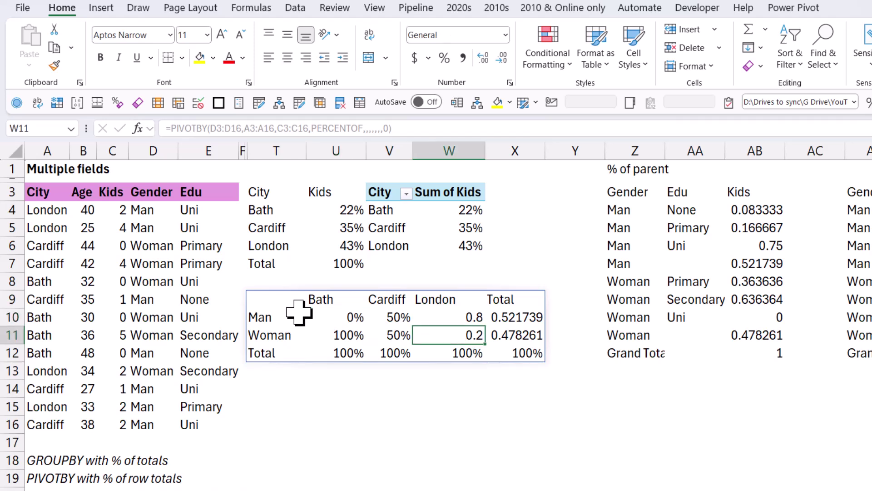
key(Up)
key(Right)
key(Up)
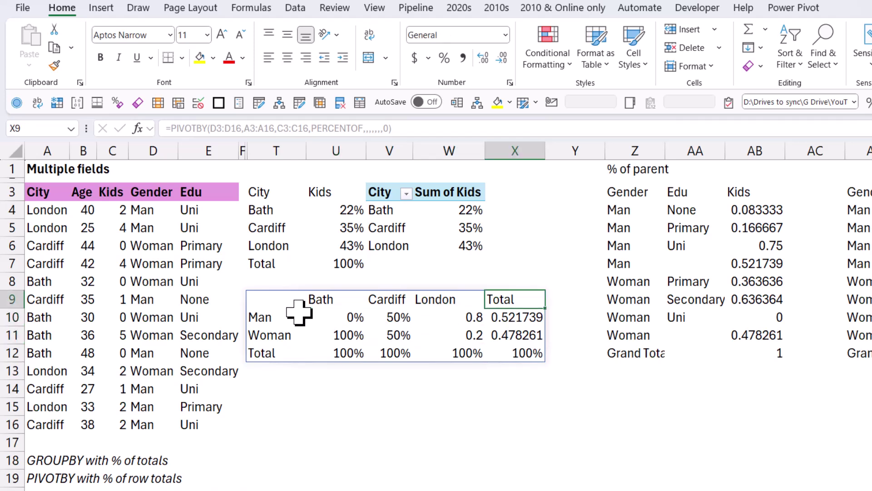
key(Down)
Format result values U10:X12 as percentages and return to T9.
key(shift+Left)
key(shift+Left)
key(shift+Down)
key(shift+Left)
key(shift+Down)
key(shift+Down)
key(shift+Down)
key(shift+Down)
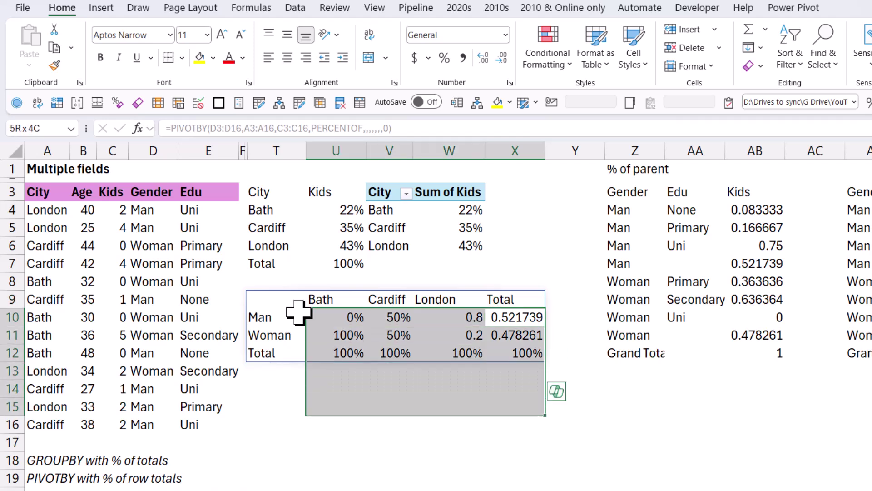
key(ctrl+shift+5)
key(Left)
key(Left)
key(Left)
key(Left)
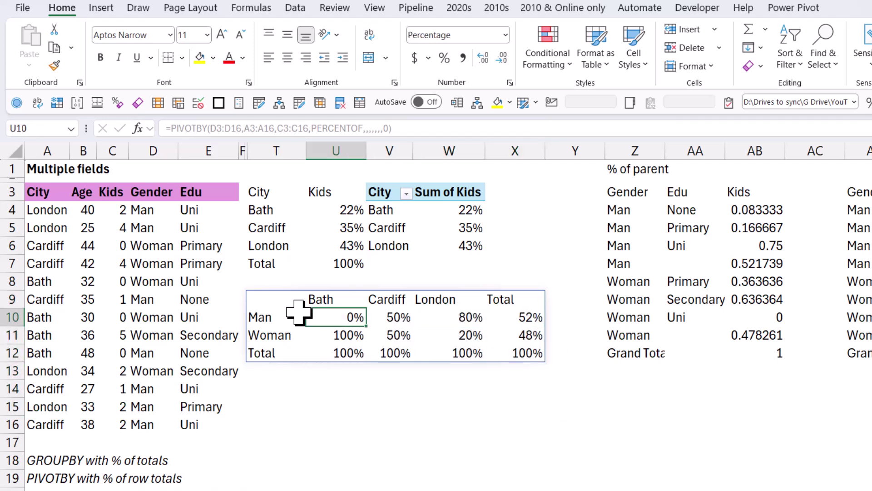
key(Up)
Switch relative_to to Grand Total and inspect the Man and Woman percentages.
key(F2)
key(Left)
key(BackSpace)
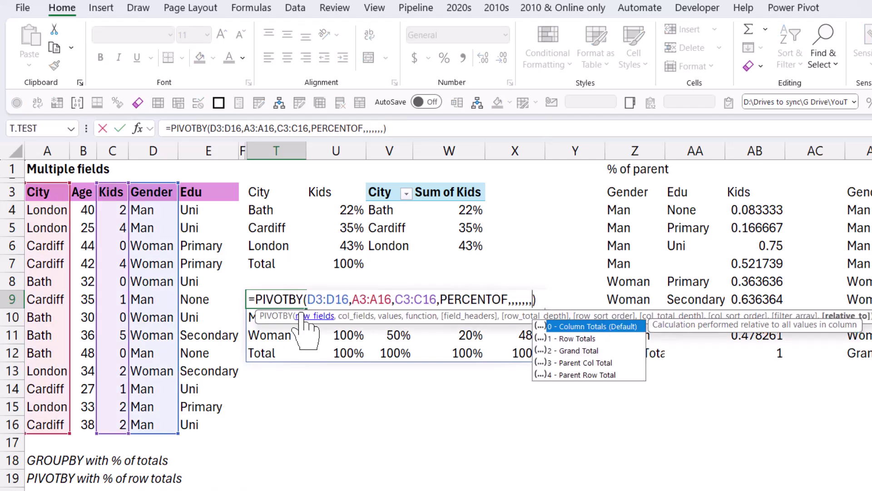
key(Down)
key(Down)
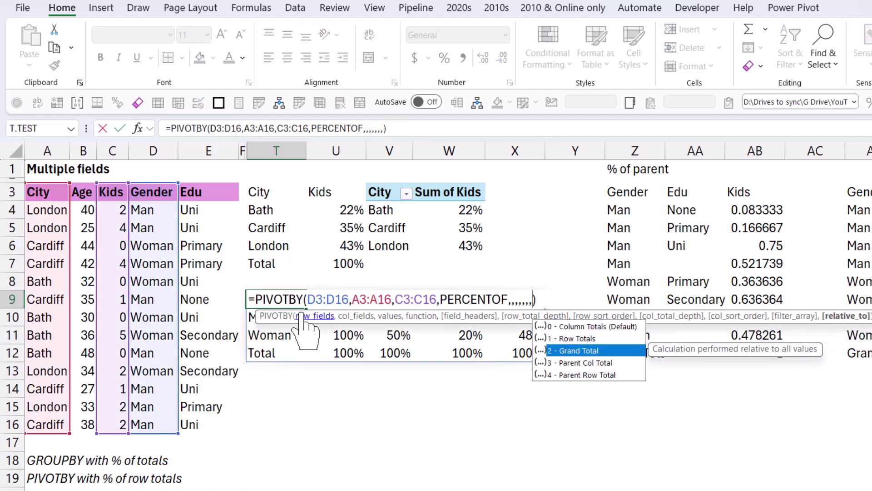
key(Tab)
key(Return)
key(Right)
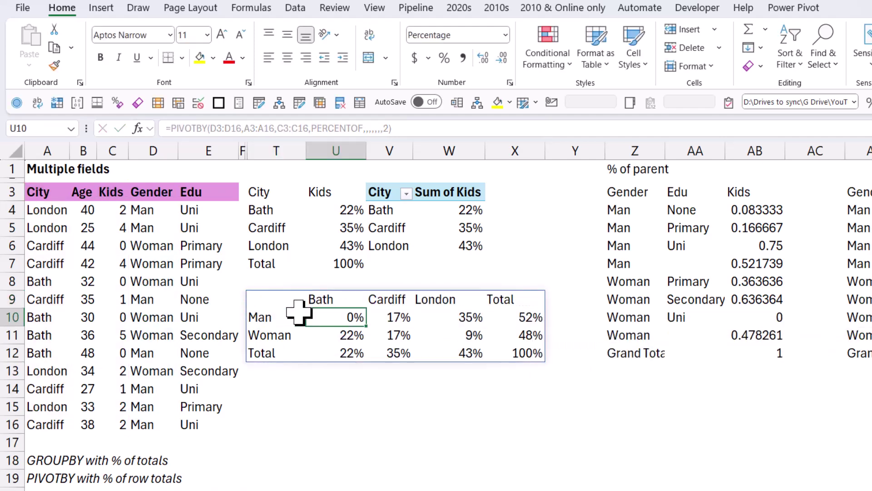
key(shift+Down)
key(shift+Down)
key(shift+Right)
key(shift+Right)
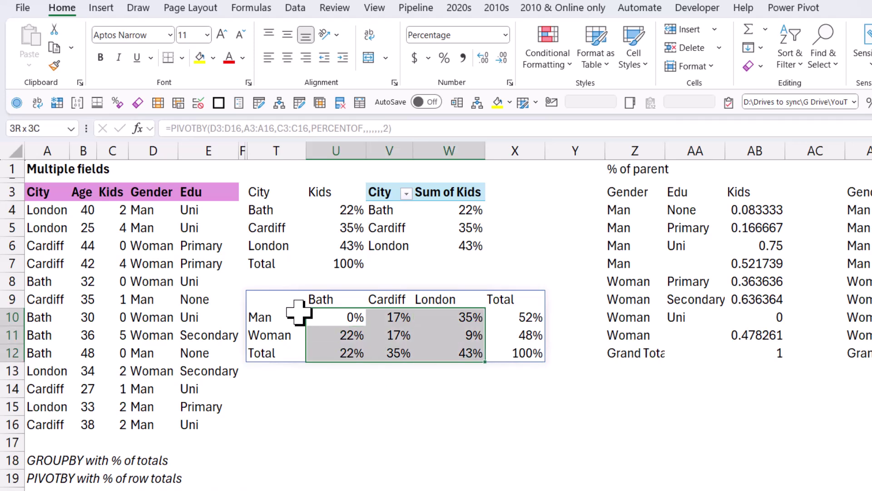
key(shift+Up)
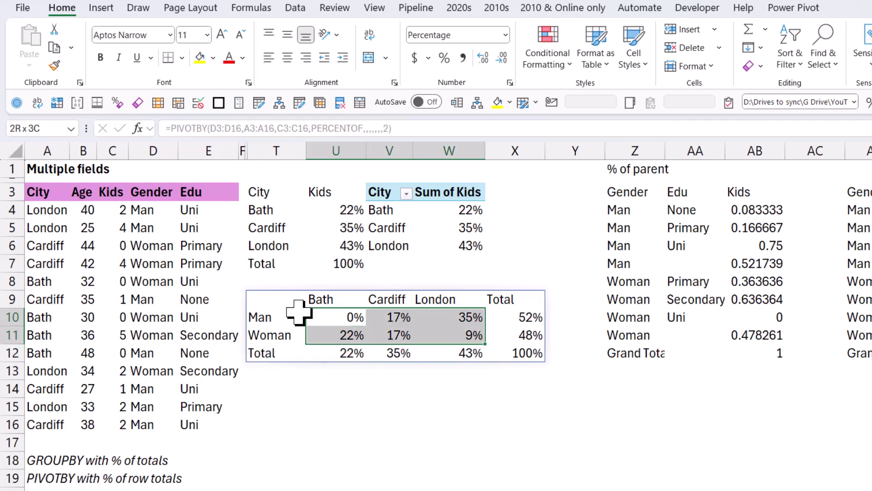
Set the T9 PIVOTBY relative_to argument to 3 (Parent Col Total).
click(294, 303)
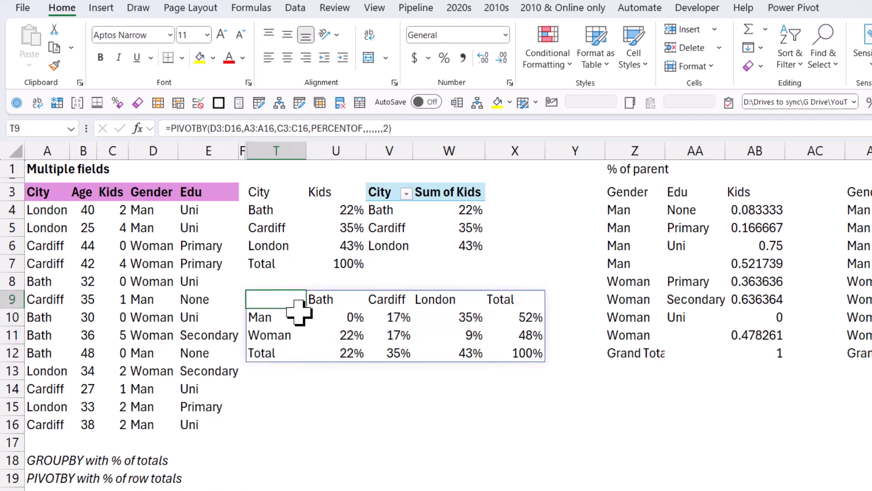
key(F2)
key(Left)
key(BackSpace)
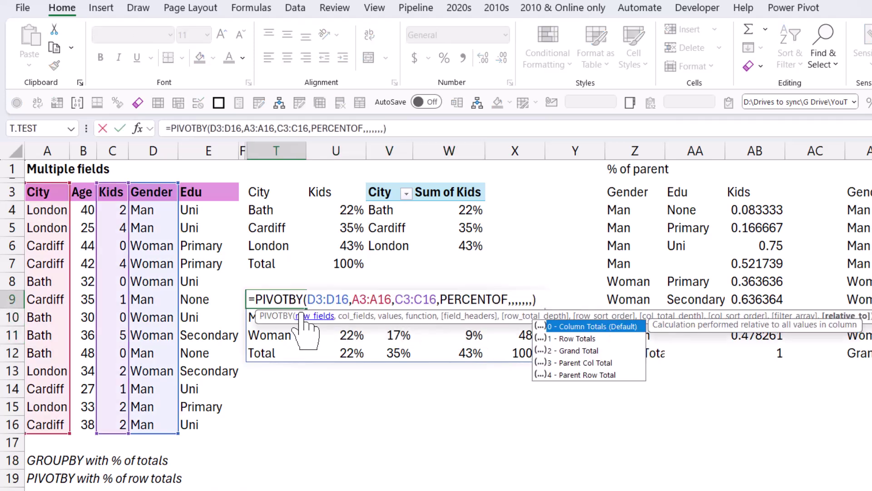
key(Down)
key(Down)
key(Down)
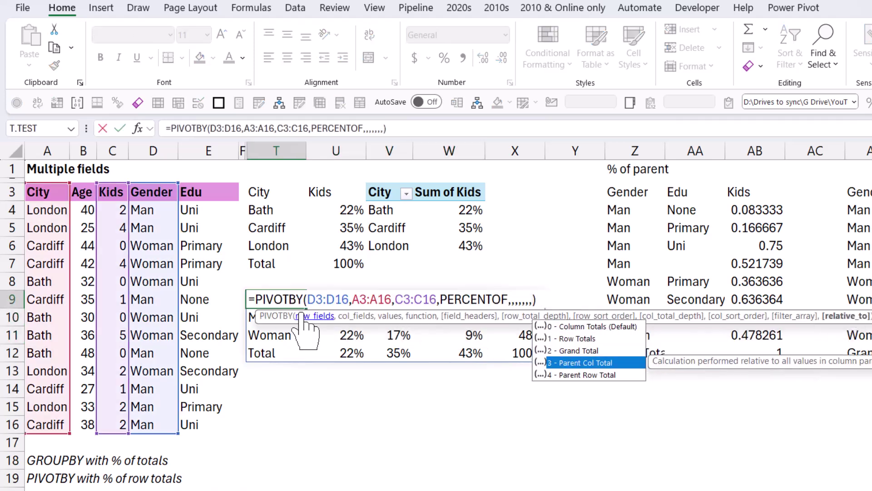
text(3)
key(Return)
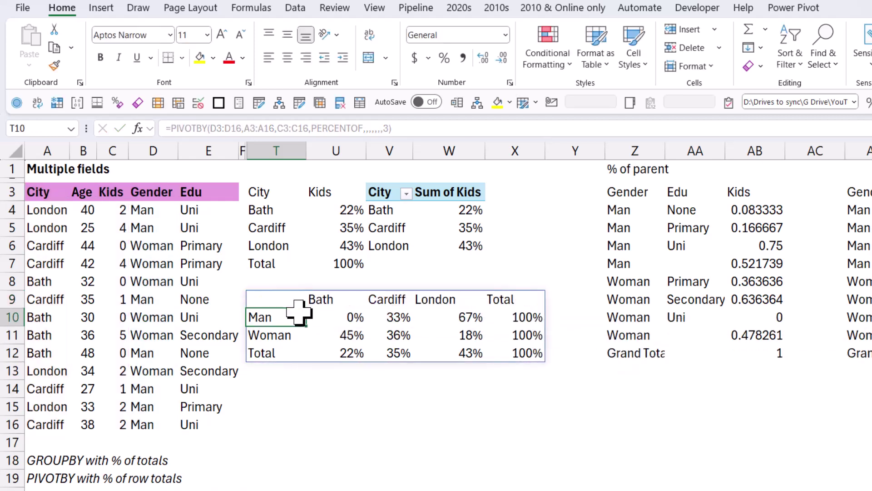
Check the recalculated table cells and return to T9.
key(Up)
key(Right)
key(Right)
key(Right)
key(Right)
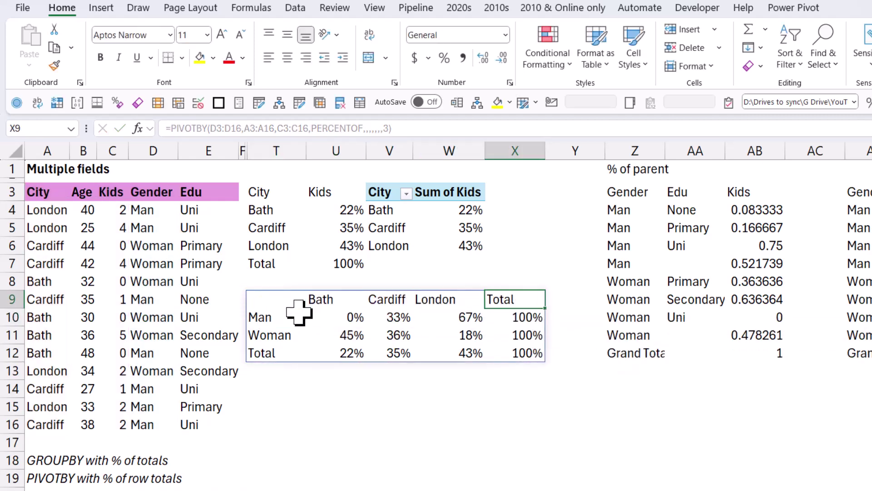
key(Down)
key(Left)
key(Left)
key(Left)
key(Left)
key(Up)
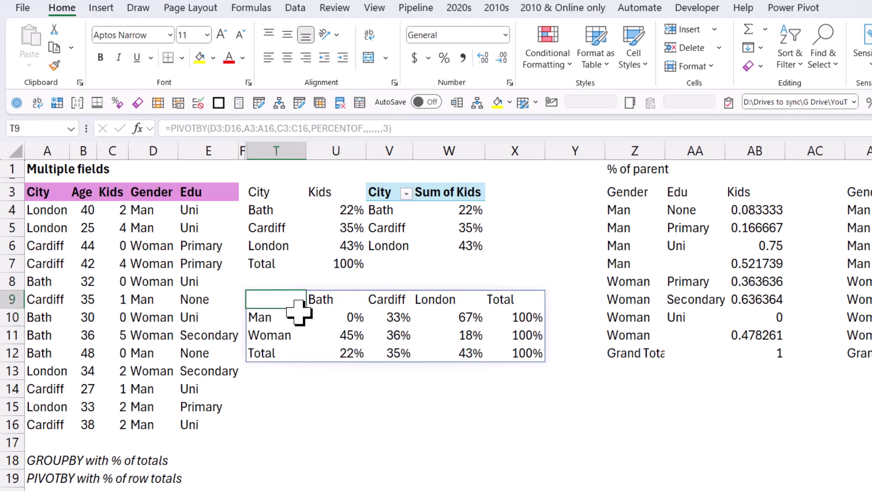
Set T9's row fields to City A3:A16 and column fields to Gender and Edu D3:E16.
click(246, 128)
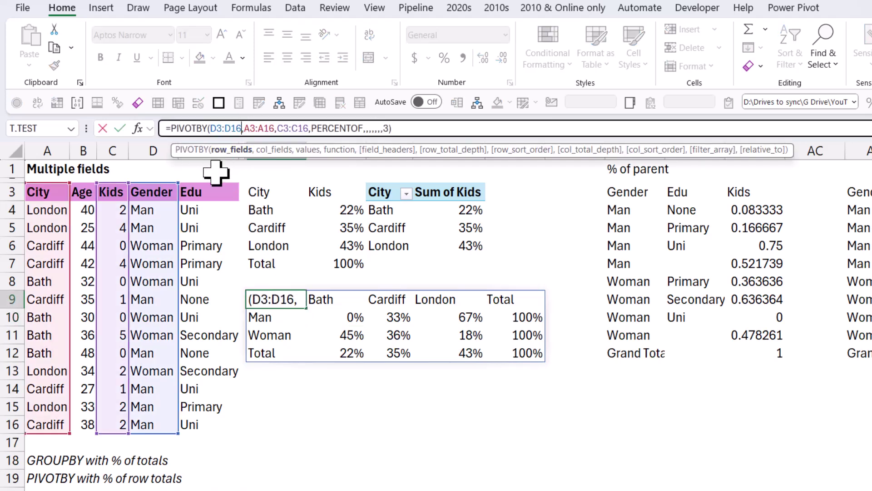
key(BackSpace)
key(BackSpace)
key(BackSpace)
key(BackSpace)
key(BackSpace)
key(BackSpace)
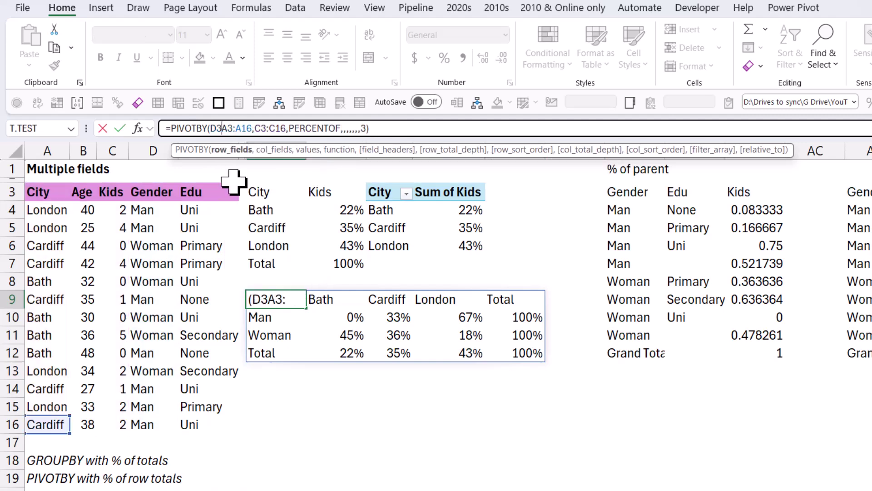
key(BackSpace)
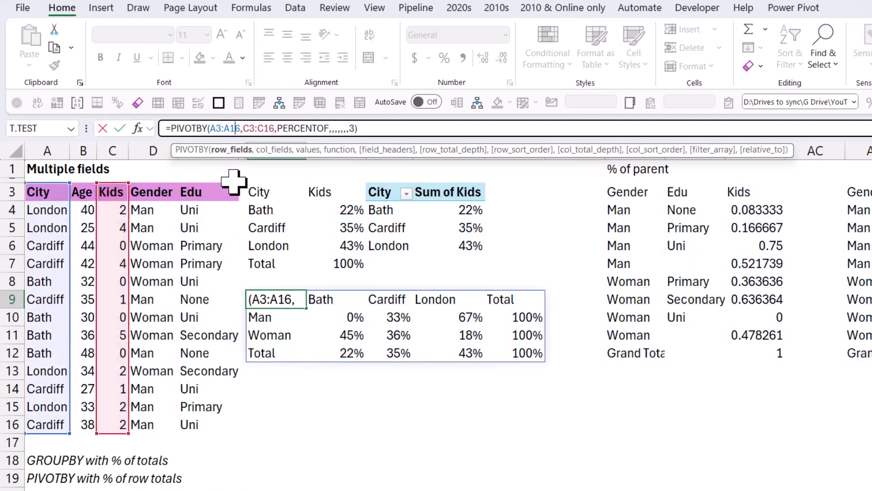
key(Right)
key(Right)
key(Right)
key(Right)
key(Right)
key(Right)
key(Right)
key(Right)
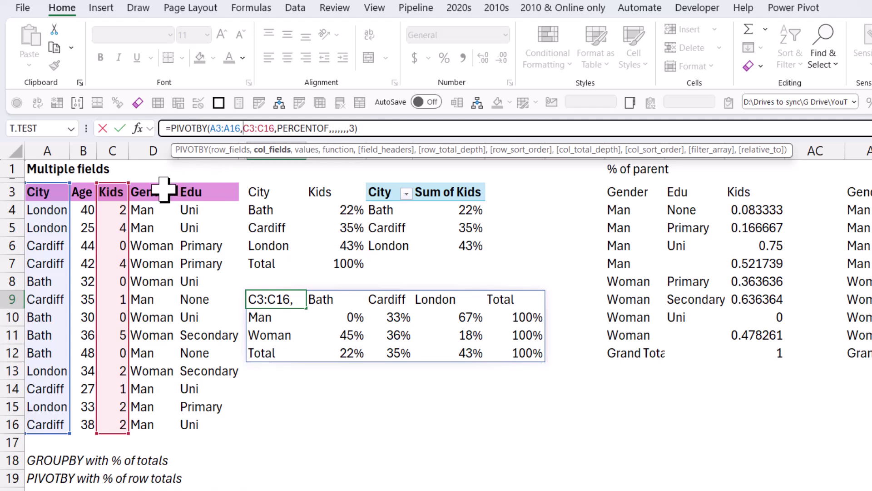
drag(169, 191, 225, 420)
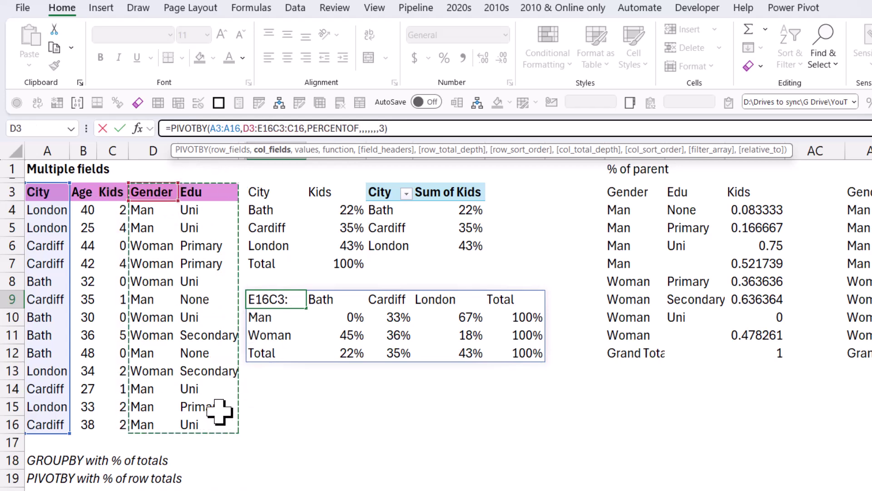
text(,)
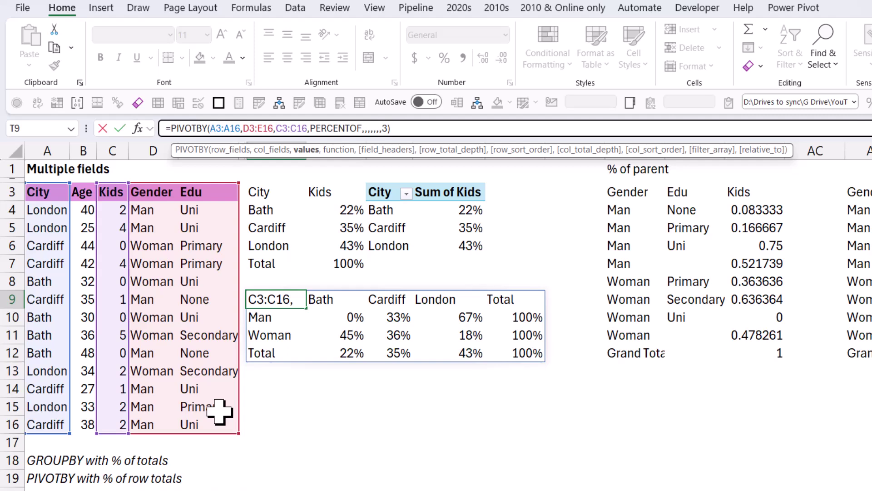
key(Return)
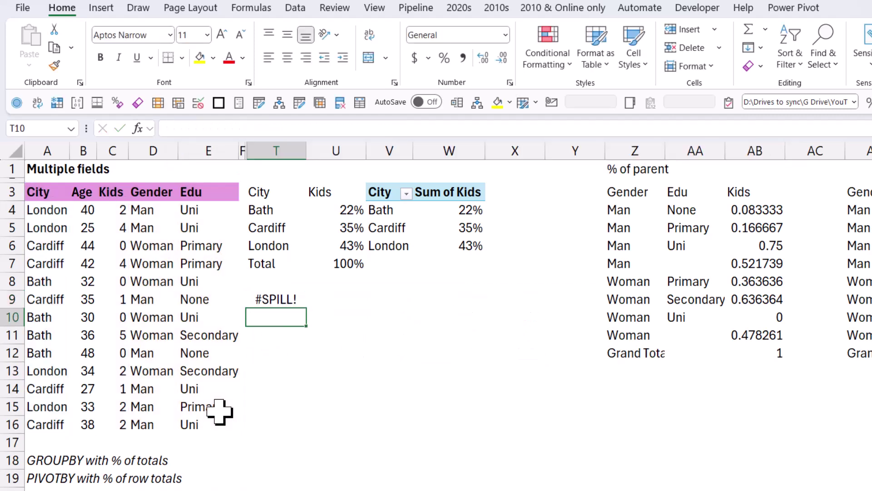
key(Up)
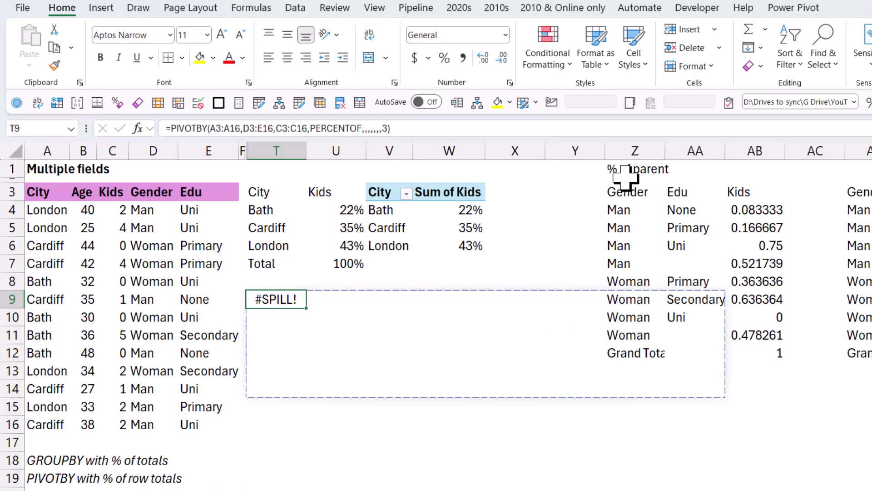
Insert three empty columns Z:AB ahead of the % of parent table.
drag(623, 150, 757, 156)
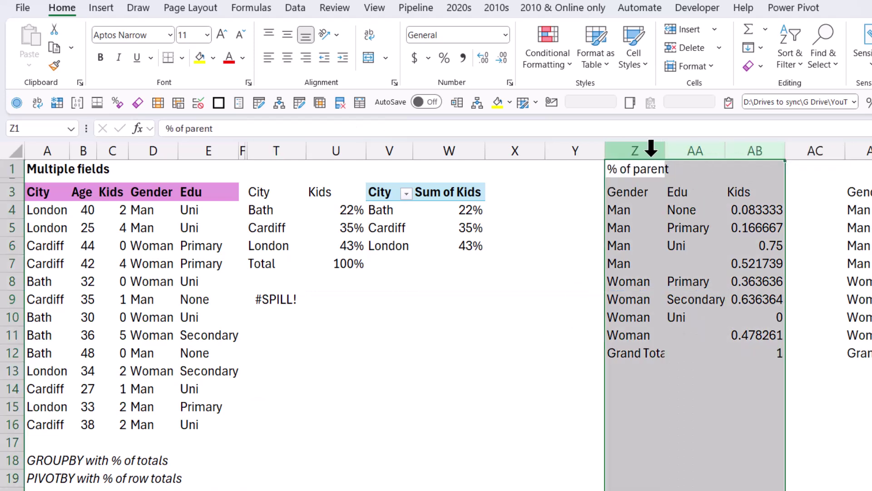
right_click(626, 156)
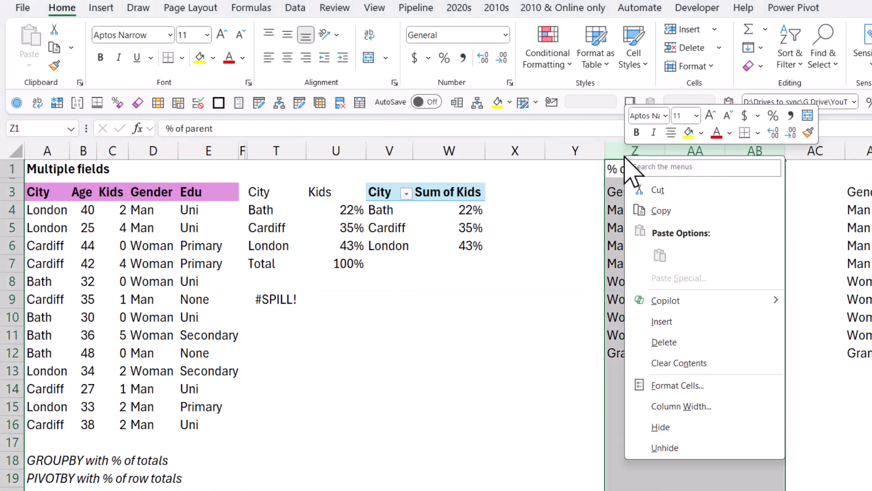
click(662, 321)
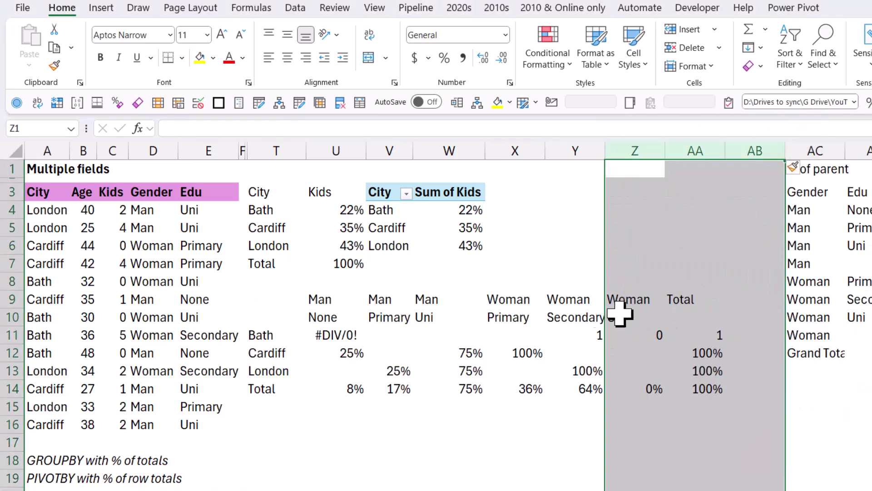
Format Bath's row U11:AA11 as percentages.
click(386, 334)
key(Left)
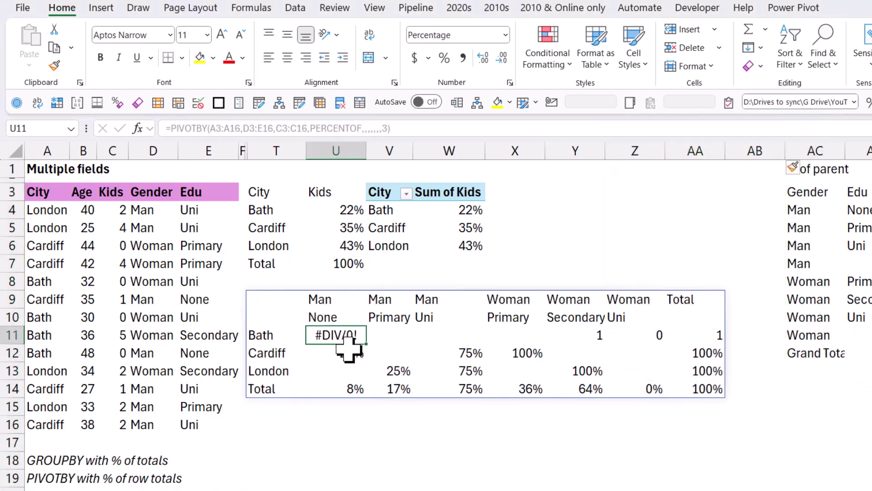
key(Right)
key(Right)
key(Right)
key(Right)
key(Right)
key(Right)
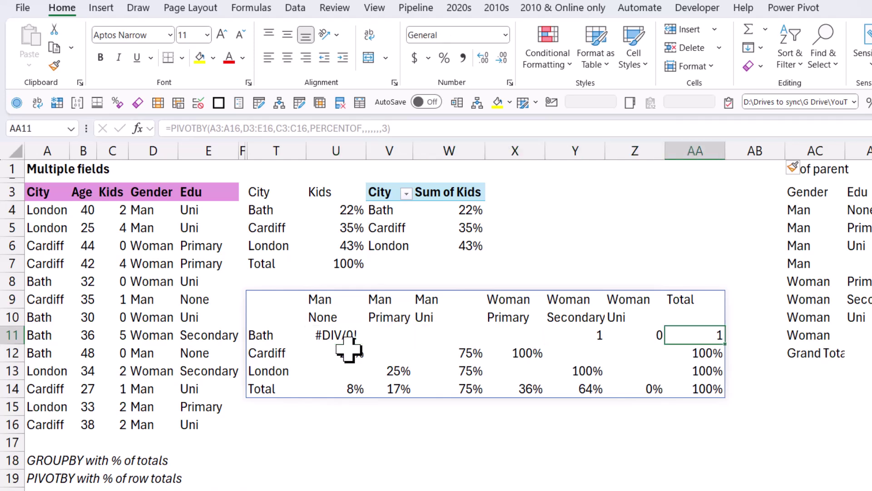
key(shift+Left)
key(shift+Left)
key(shift+Left)
key(shift+Left)
key(shift+Left)
key(shift+Left)
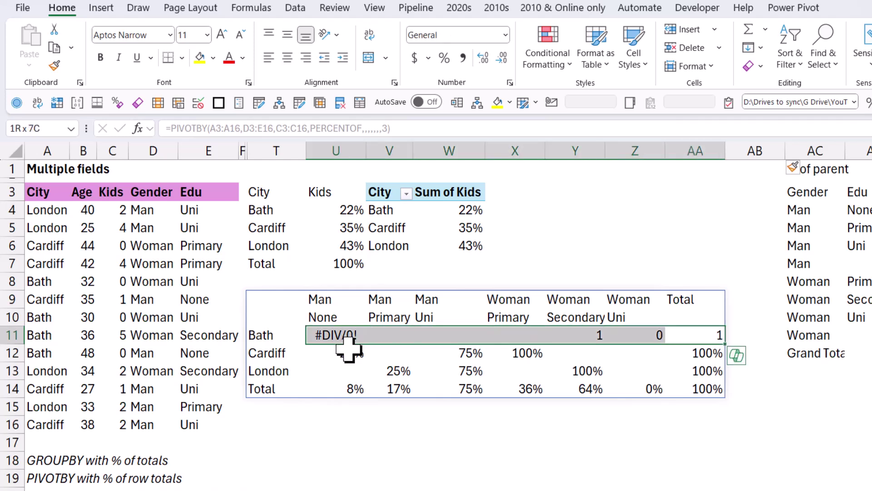
key(ctrl+shift+5)
Wrap the T9 PIVOTBY in IFERROR with "" as the fallback value.
key(Left)
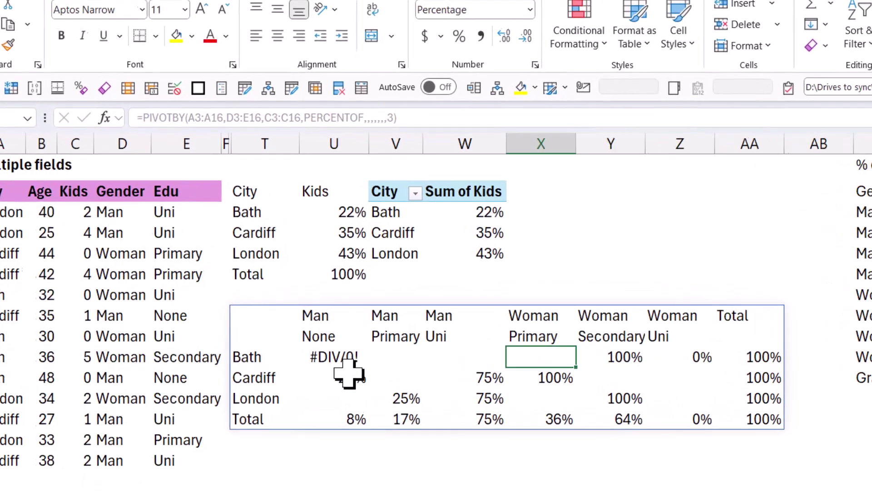
key(Up)
key(Up)
click(106, 108)
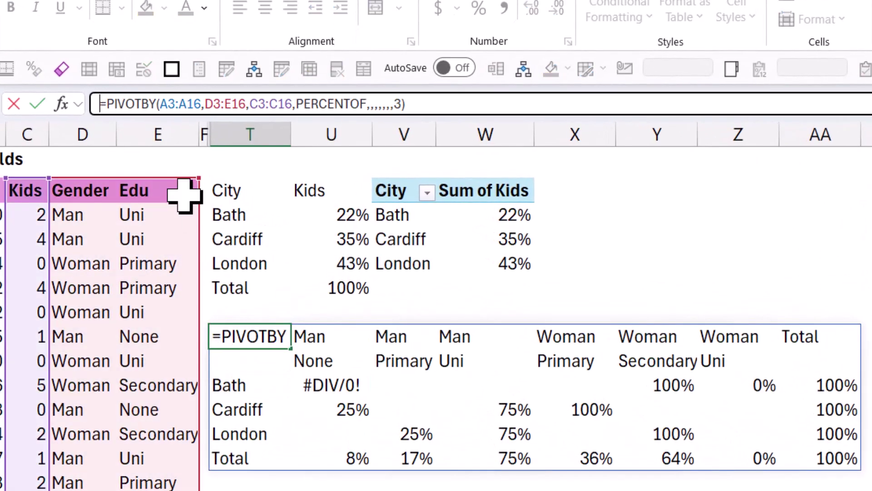
key(Right)
text(ife)
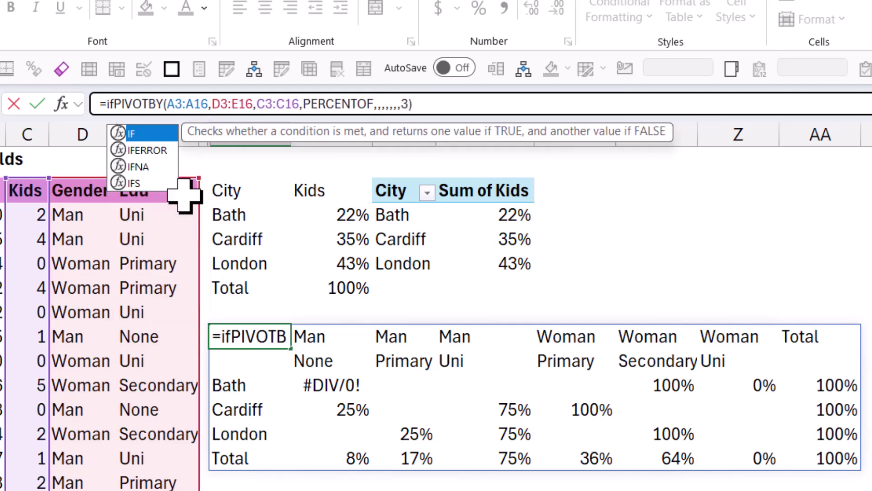
key(Tab)
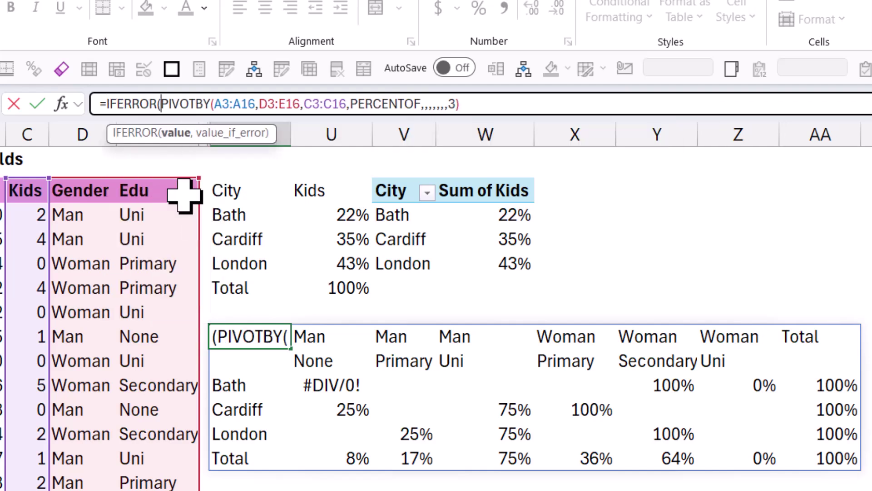
click(483, 98)
text(,)
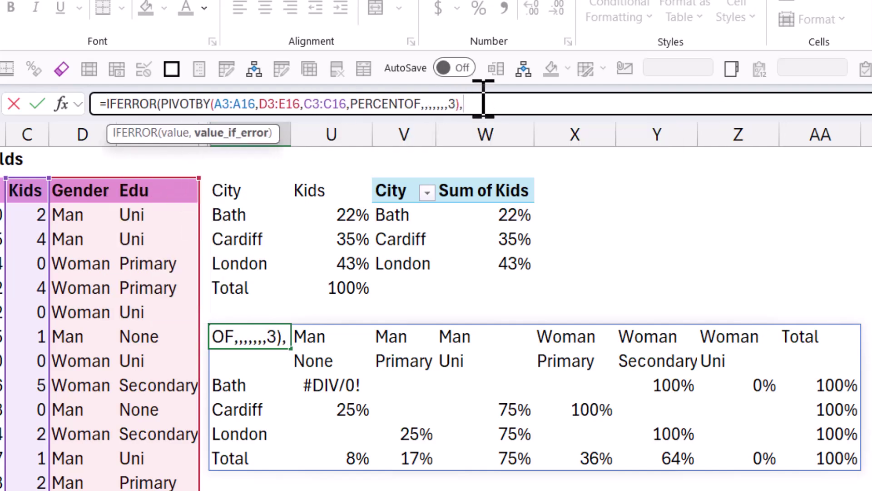
text("")
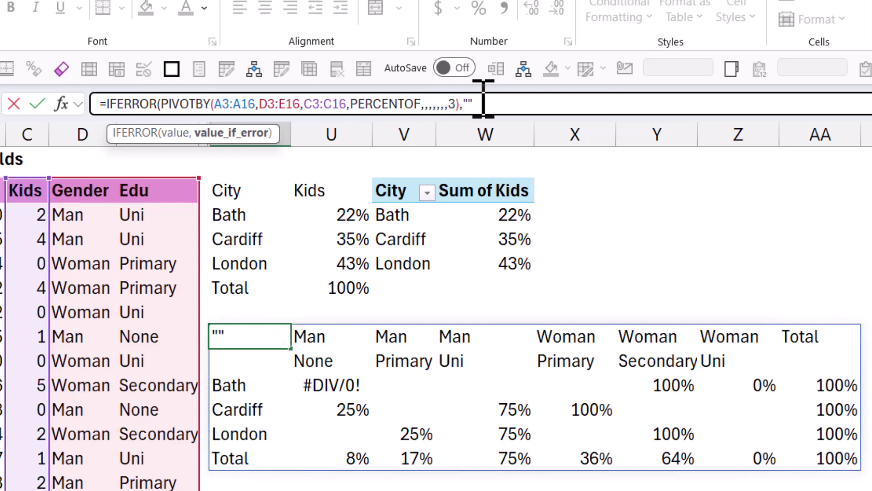
text())
key(ctrl+Return)
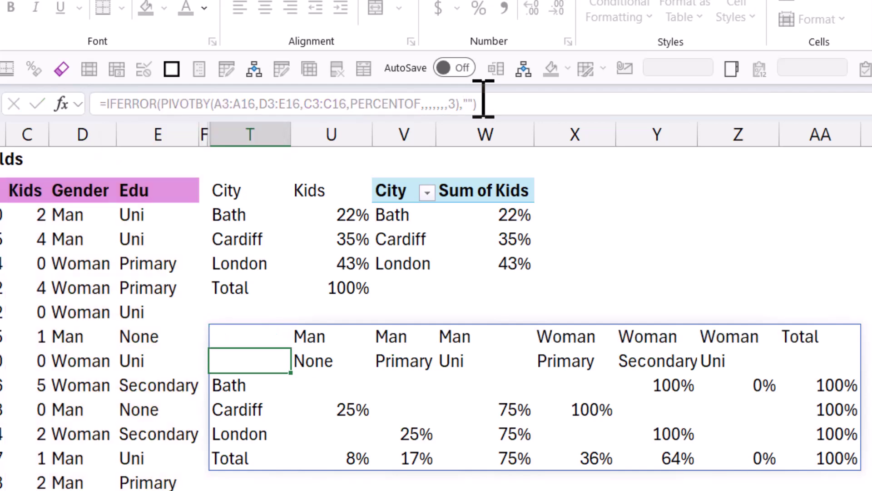